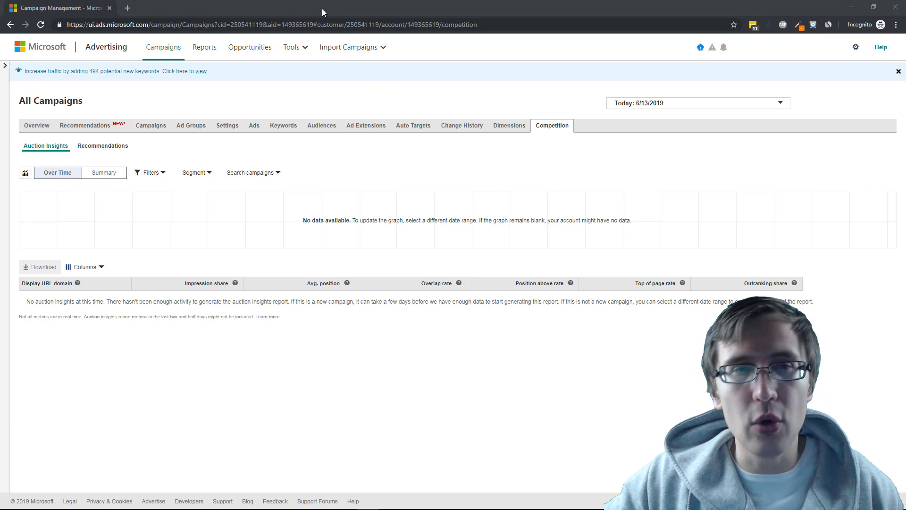
Open the Microsoft Advertising Intelligence page from the Tools list and scroll through its description
left_click(287, 53)
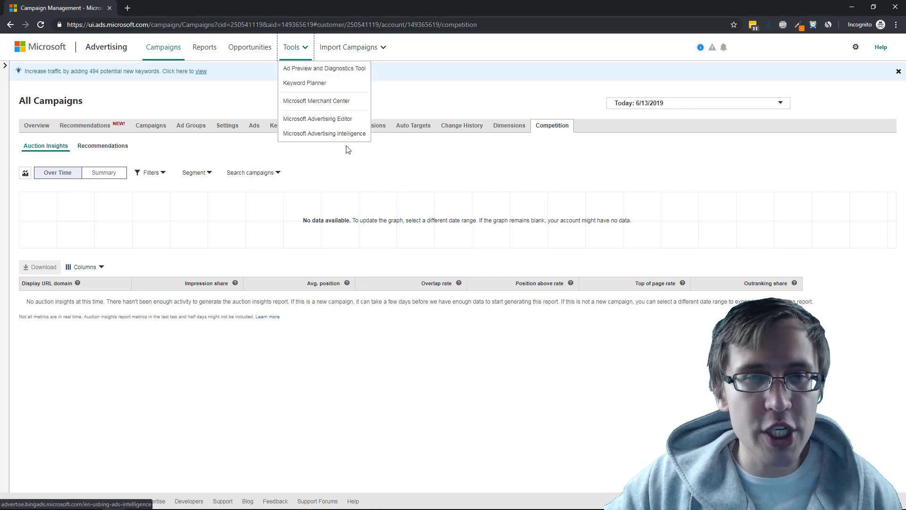
left_click(439, 77)
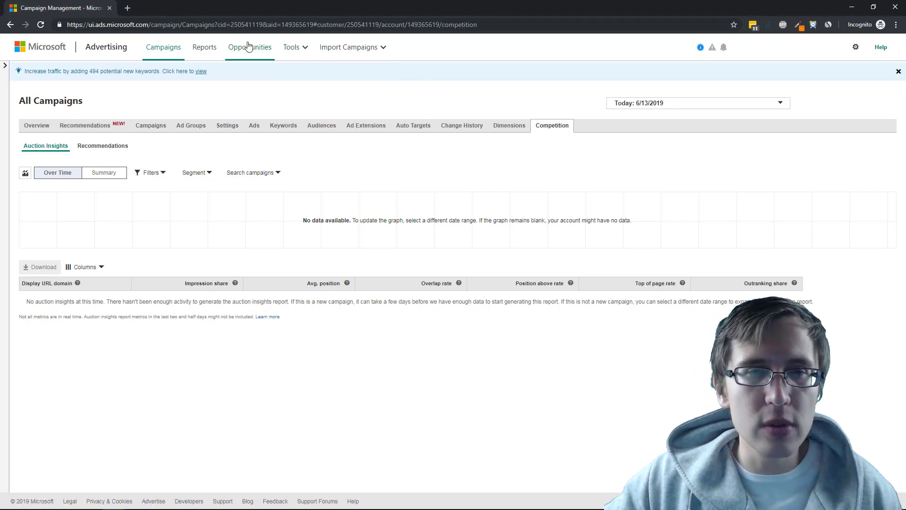
left_click(301, 56)
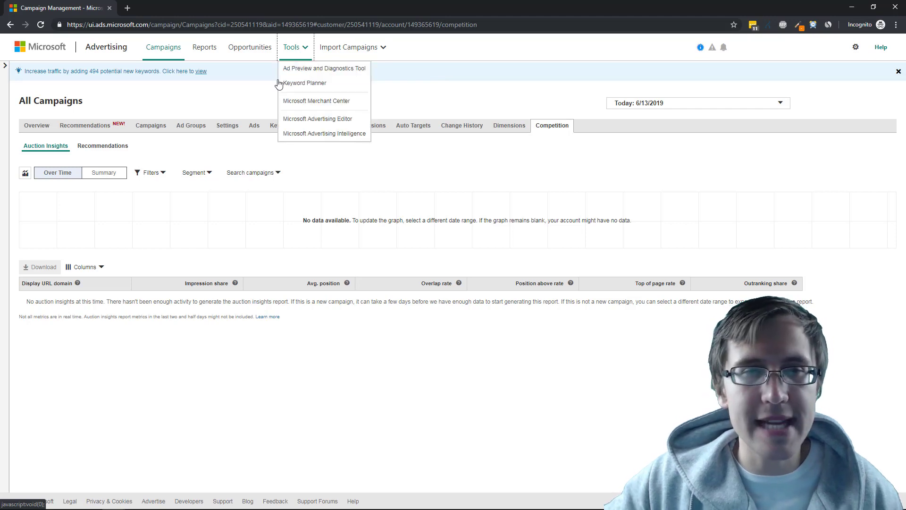
left_click(302, 135)
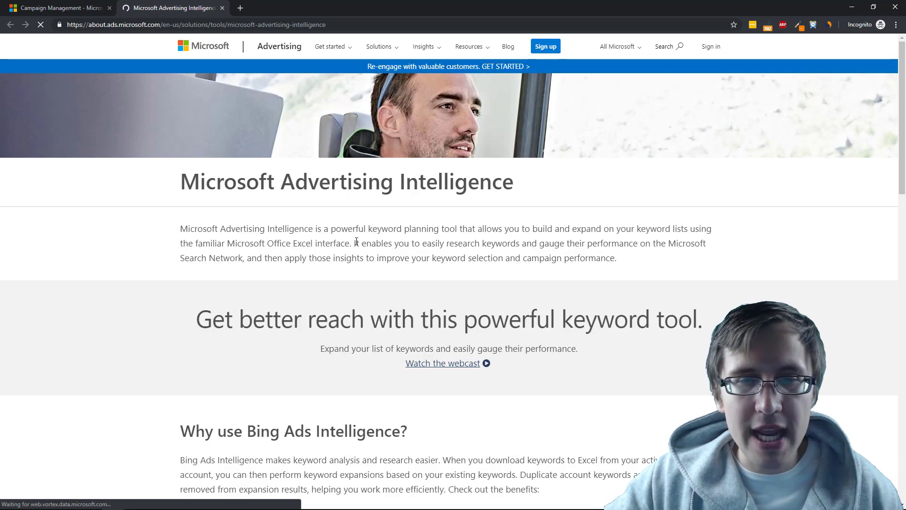
scroll(357, 243, "down", 5)
scroll(364, 142, "down", 5)
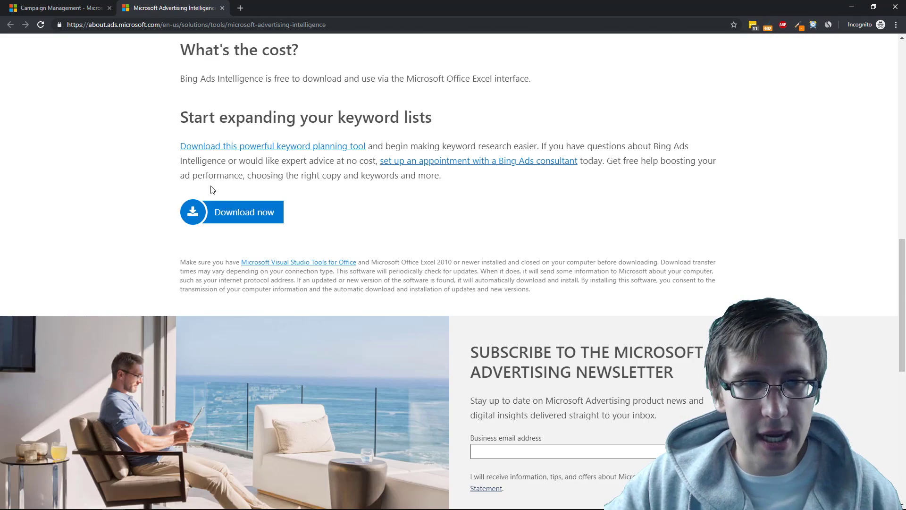
scroll(217, 486, "up", 9)
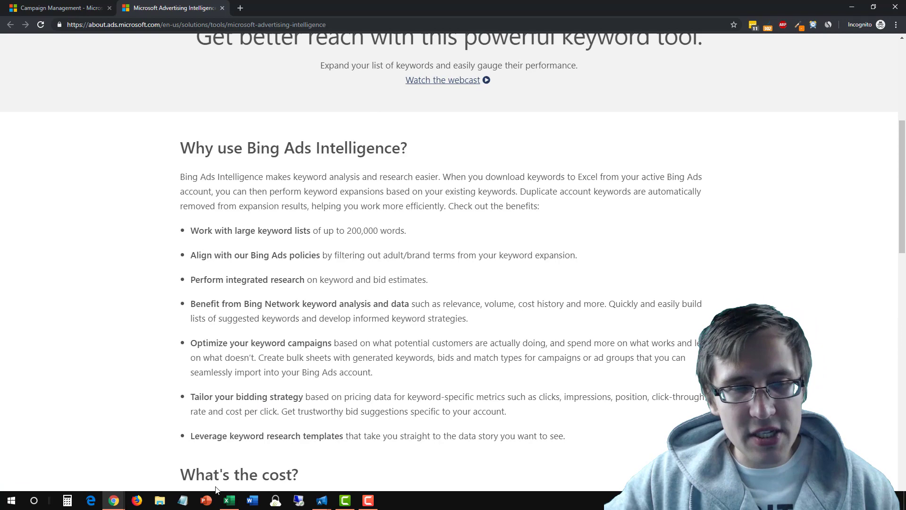
Switch to the Excel keyword workbook and show the Microsoft Advertising Intelligence ribbon tools
left_click(236, 496)
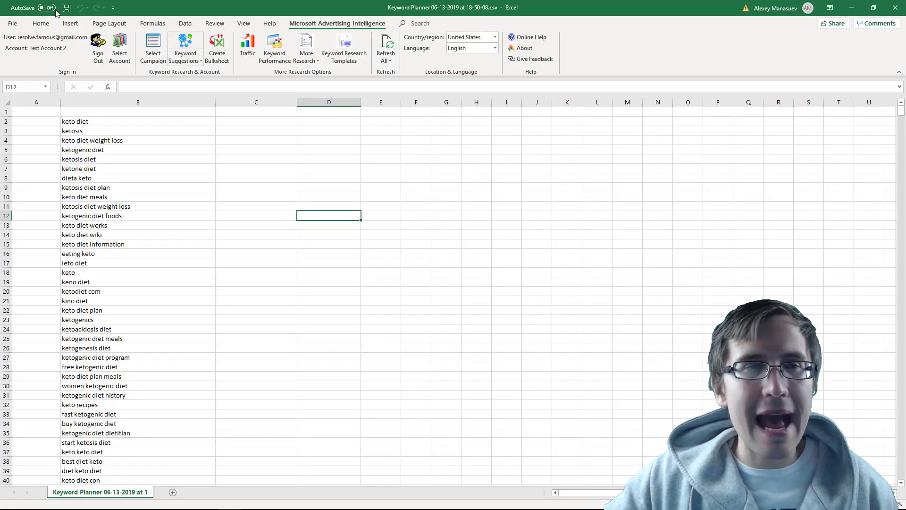
left_click(41, 23)
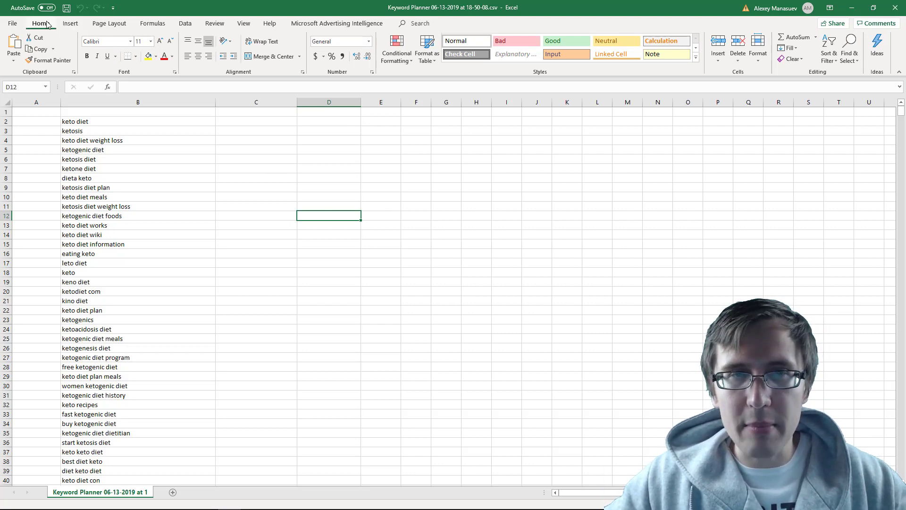
left_click(329, 24)
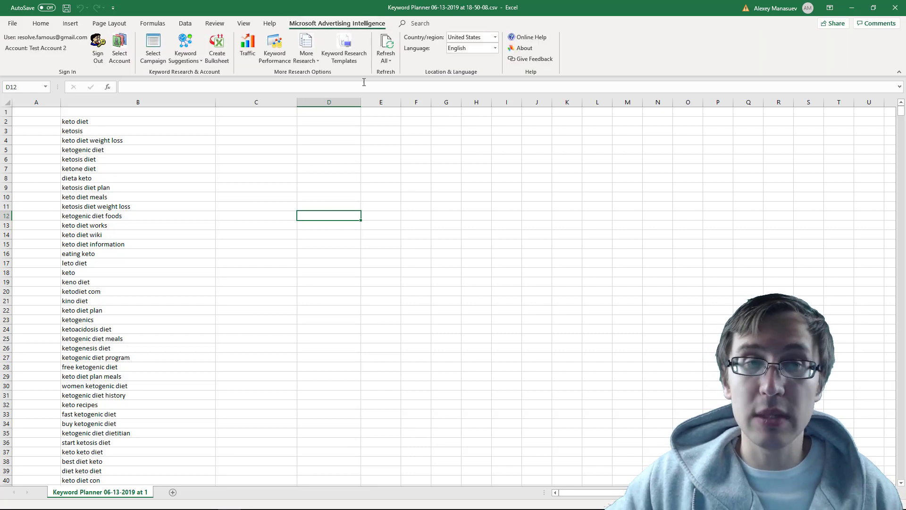
left_click(261, 243)
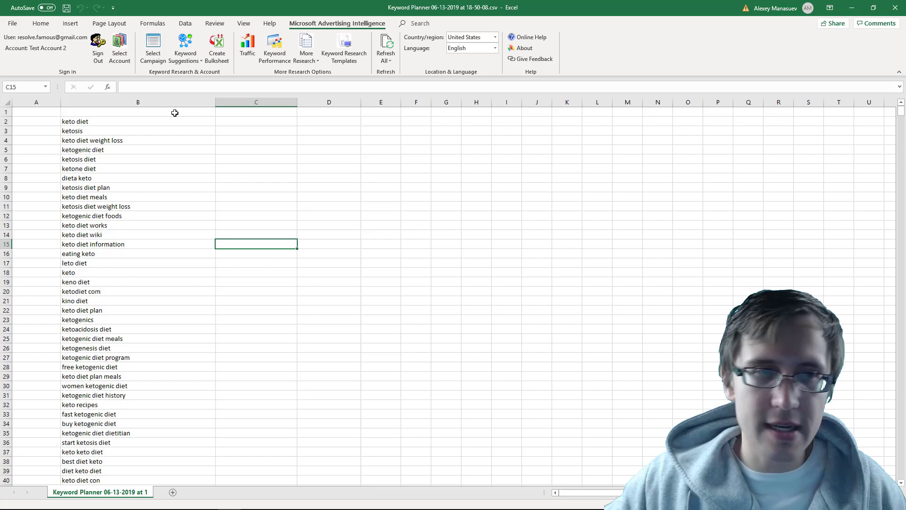
Select the entire keyword column B
left_click_drag(175, 112, 175, 200)
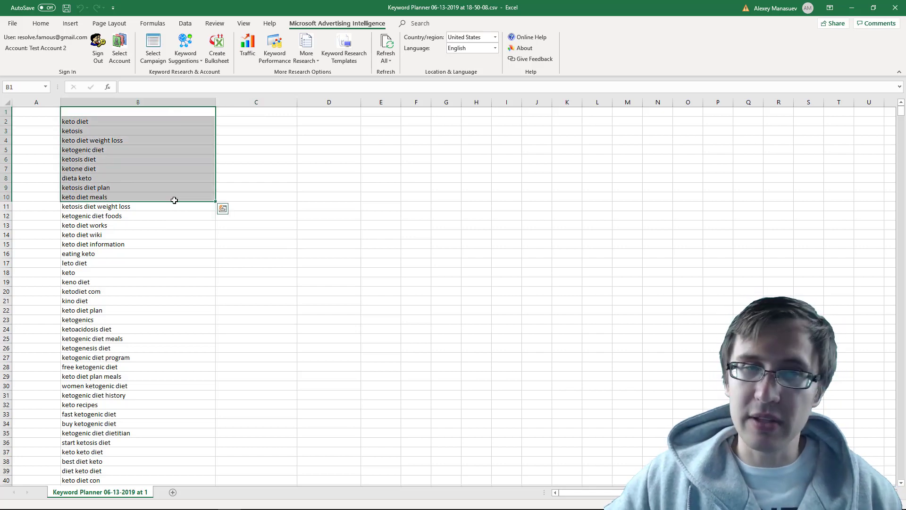
left_click(101, 131)
left_click(102, 147)
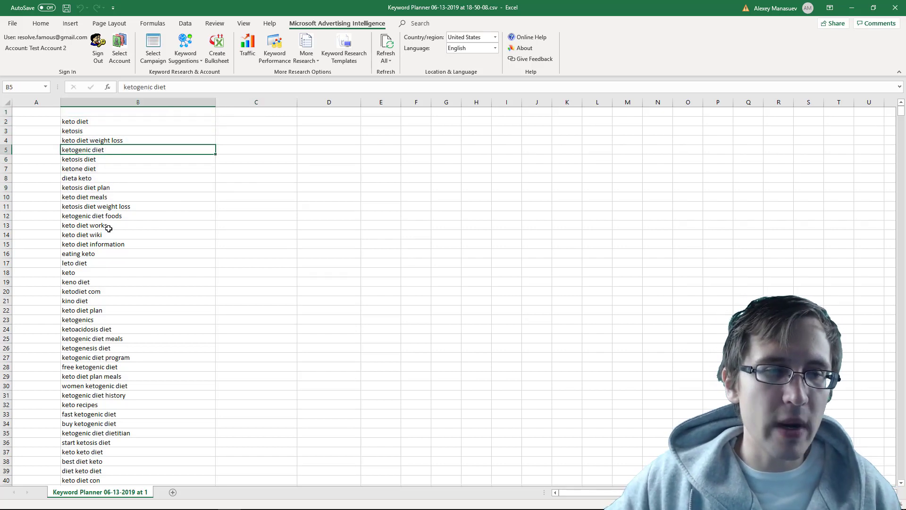
left_click(120, 105)
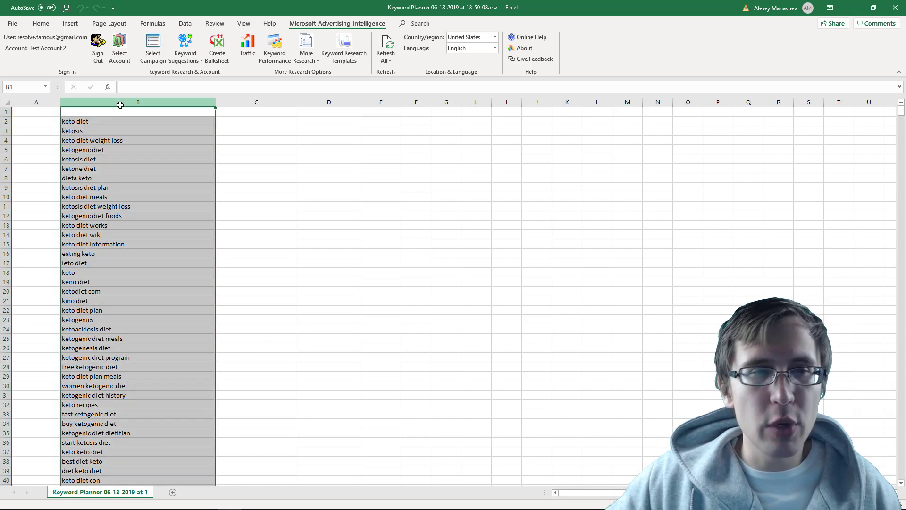
Open Keyword Performance, check the date range stays at Last month, then close it
left_click(276, 59)
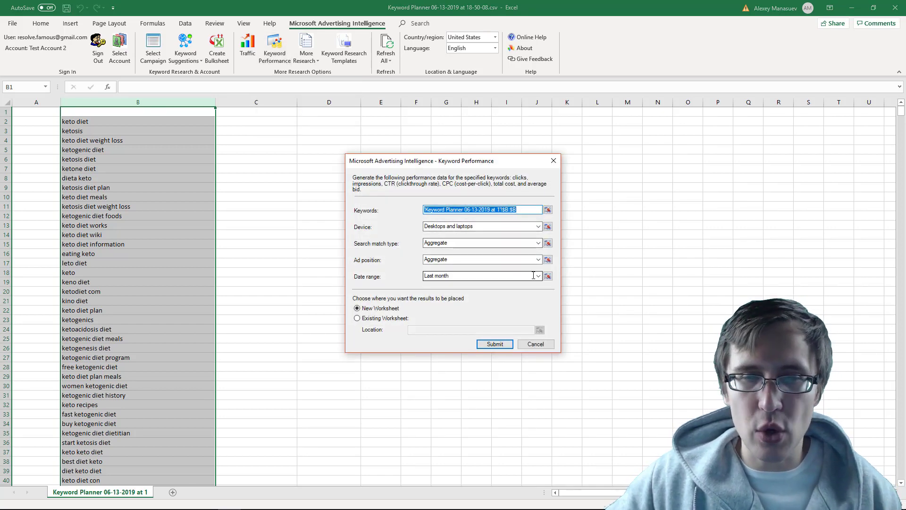
left_click(537, 275)
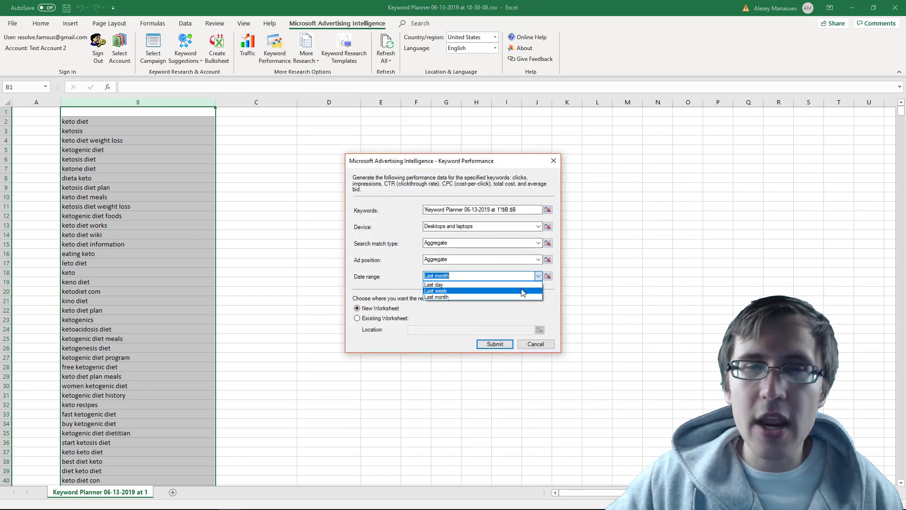
left_click(407, 189)
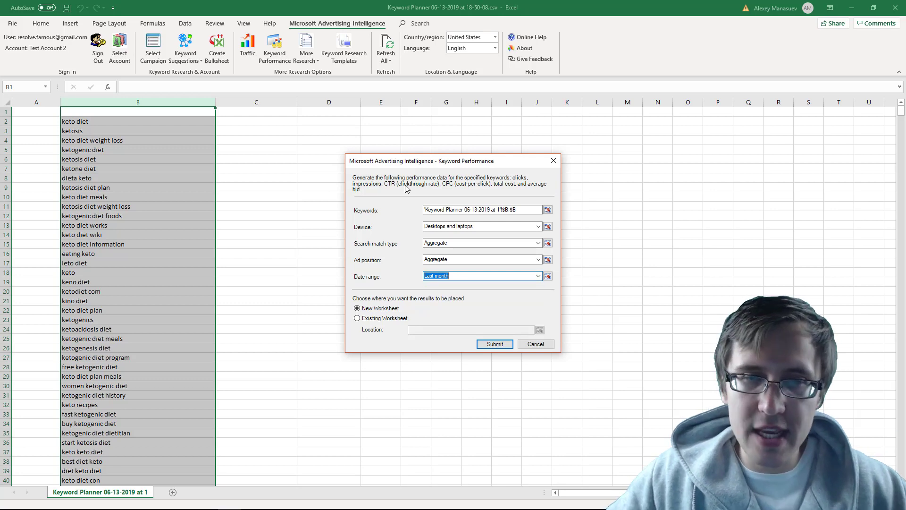
left_click(553, 160)
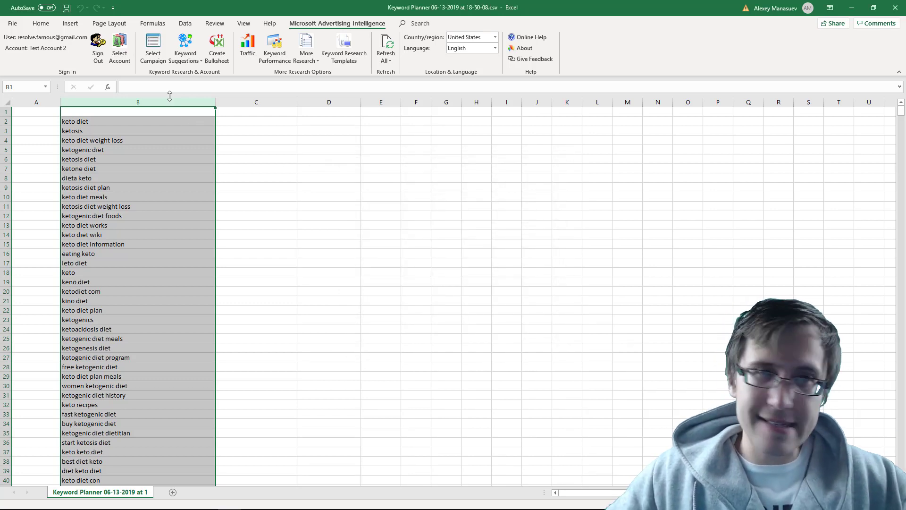
Reselect column B and reopen Keyword Performance, checking the Keywords range reference
left_click(281, 174)
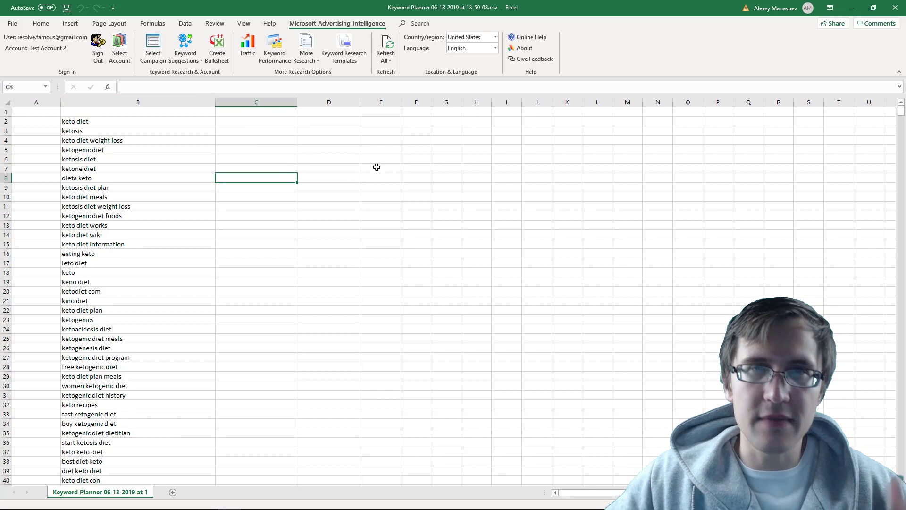
left_click(328, 150)
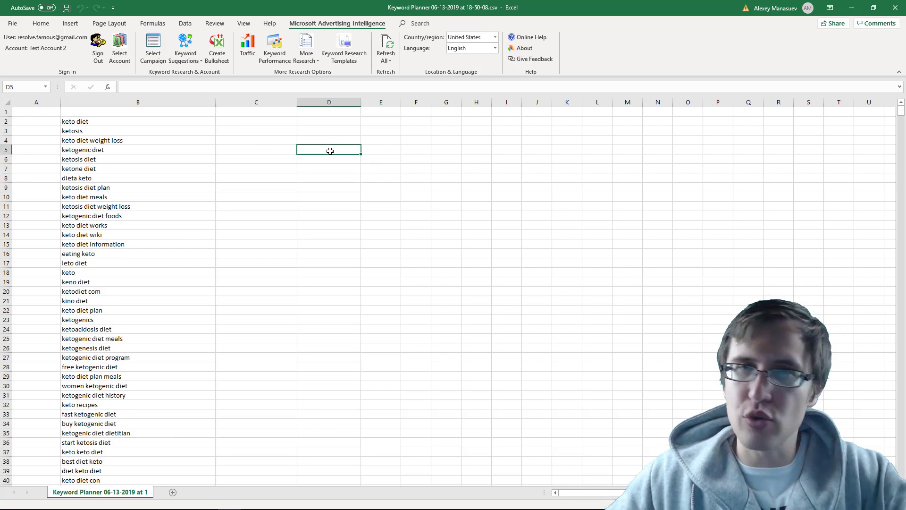
left_click(180, 104)
left_click(281, 58)
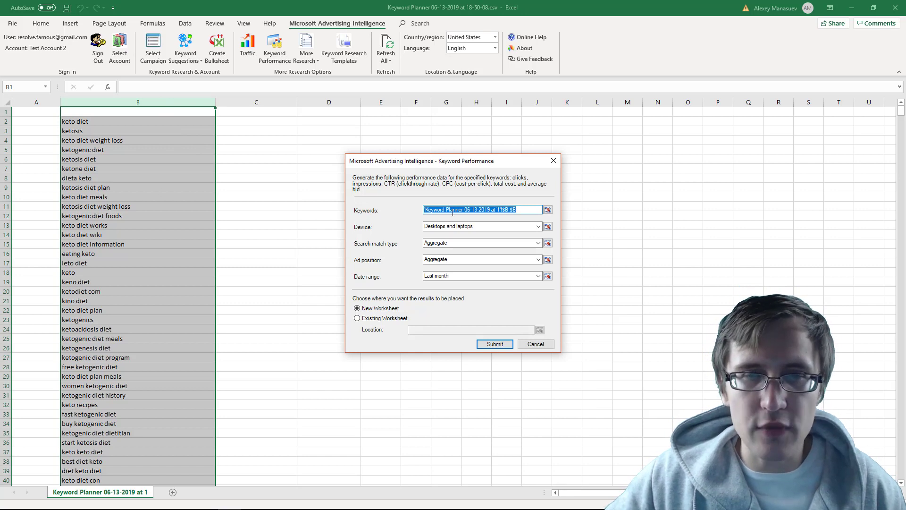
left_click(491, 211)
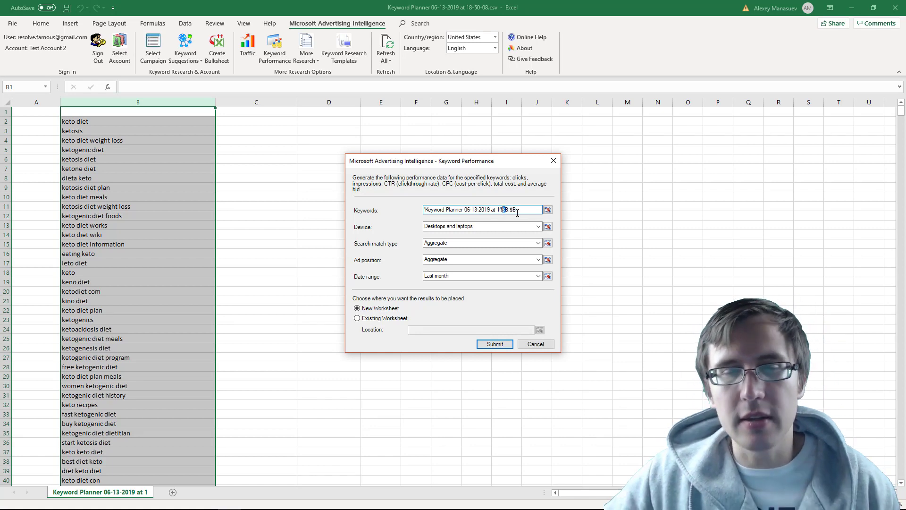
left_click(519, 211)
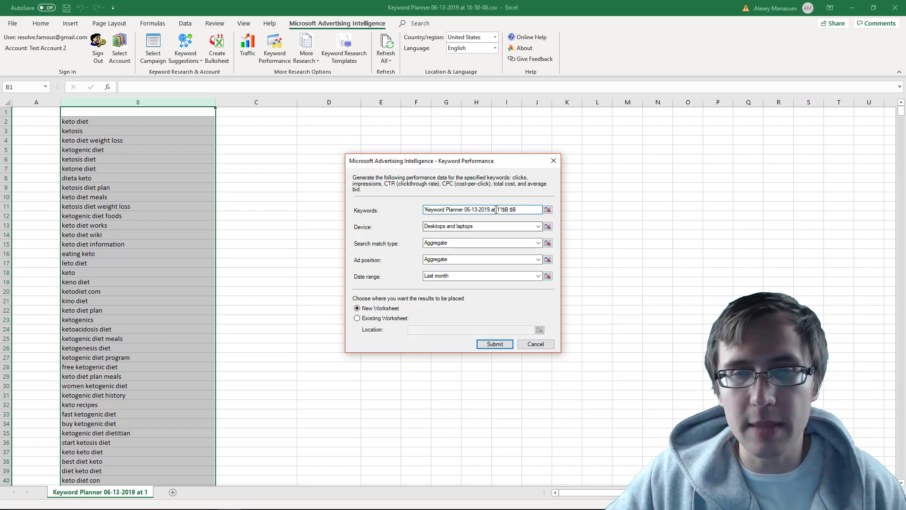
Set devices to desktops and laptops, with Aggregate match type and ad position
left_click(467, 225)
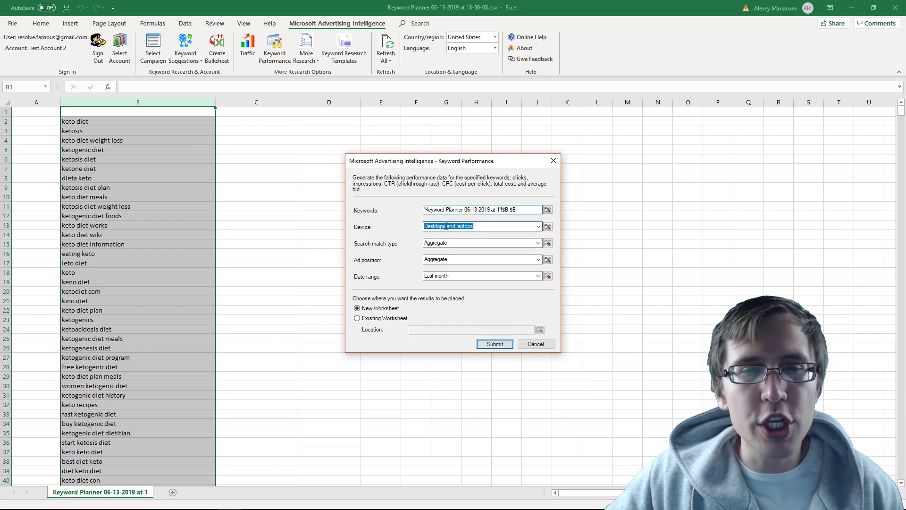
left_click(539, 226)
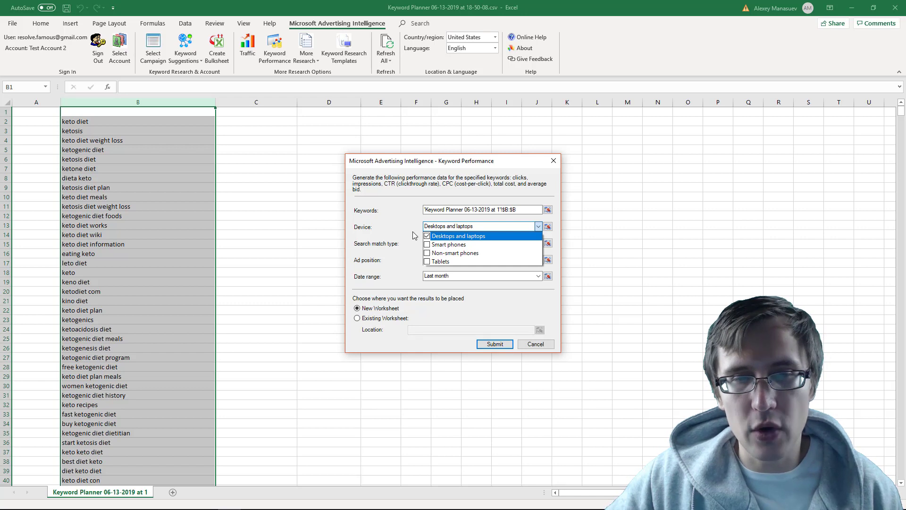
left_click(501, 224)
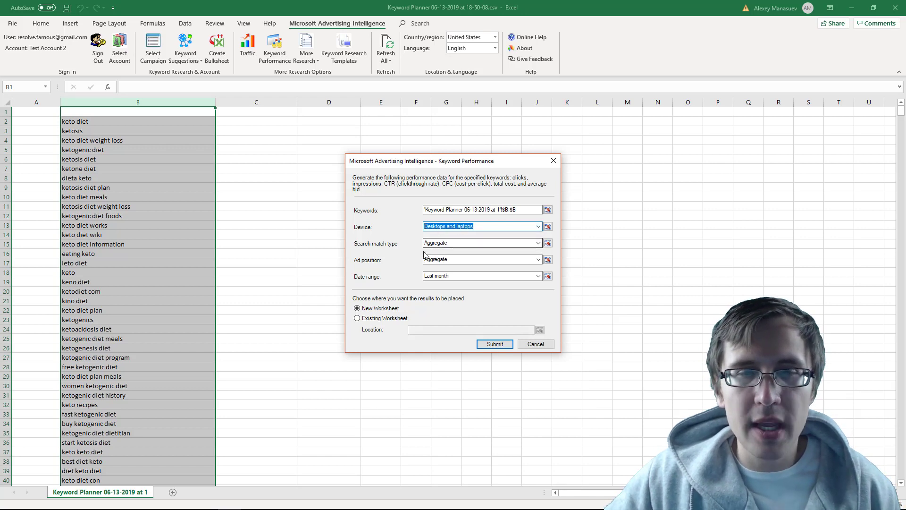
left_click(538, 242)
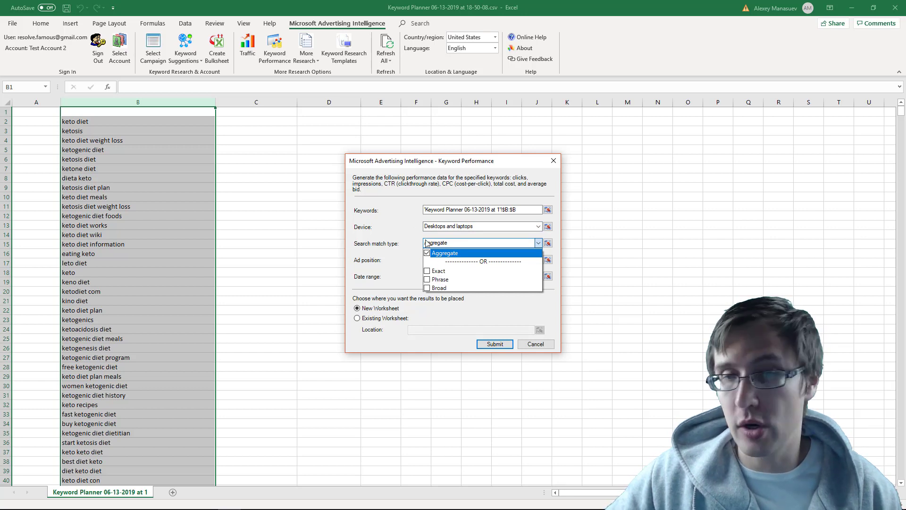
left_click(424, 242)
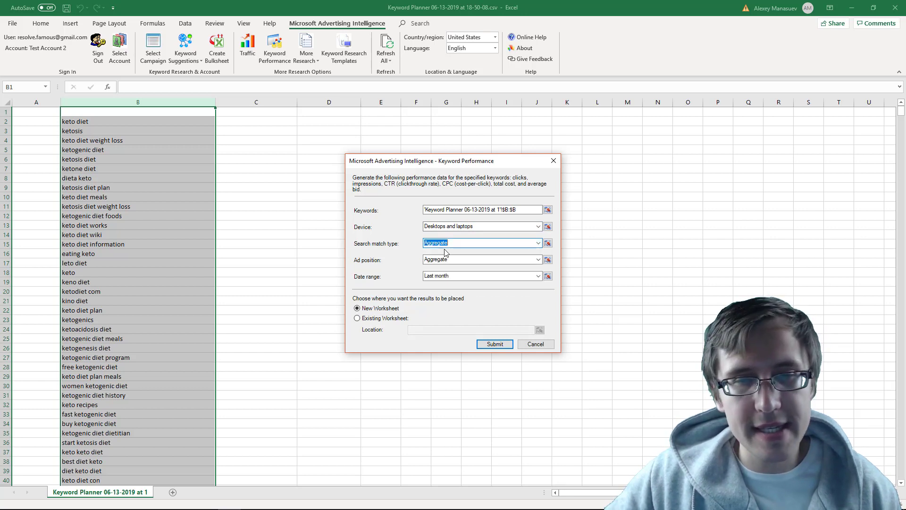
left_click(538, 260)
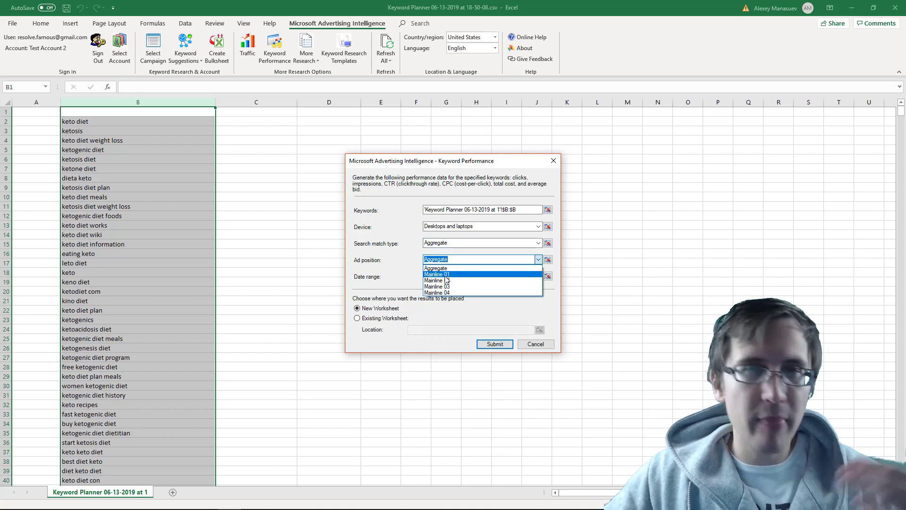
left_click(417, 257)
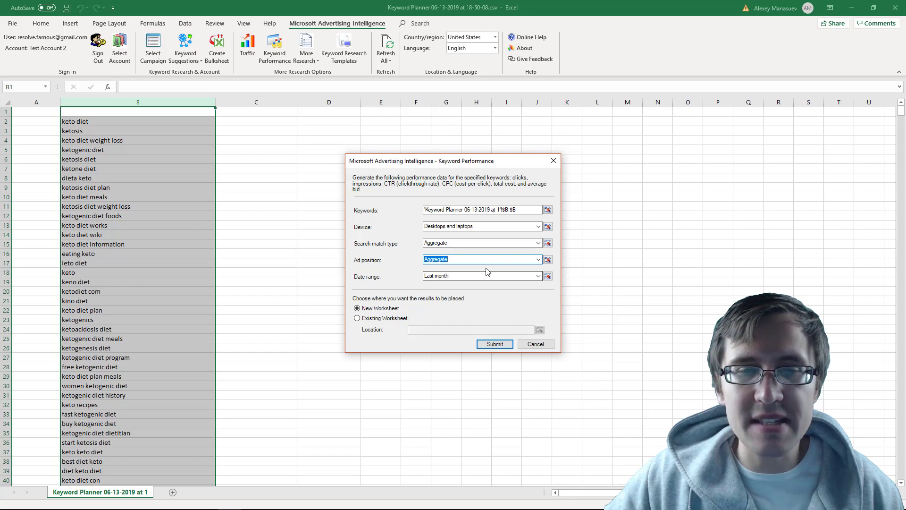
Keep date range at Last month, output to a new worksheet, and submit
left_click(538, 276)
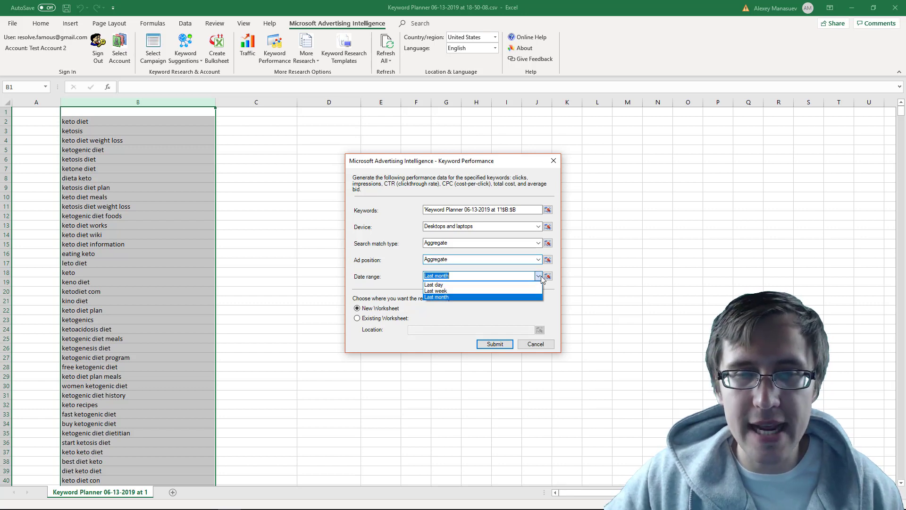
left_click(404, 273)
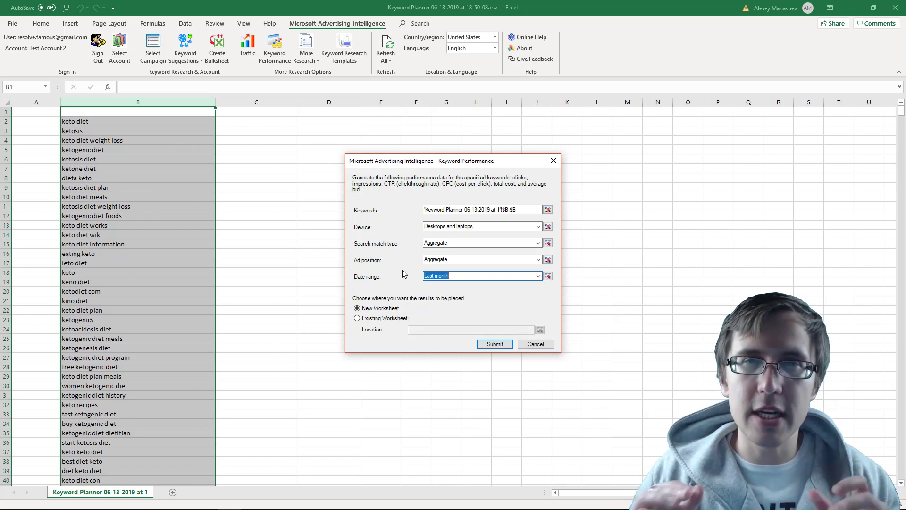
left_click(361, 310)
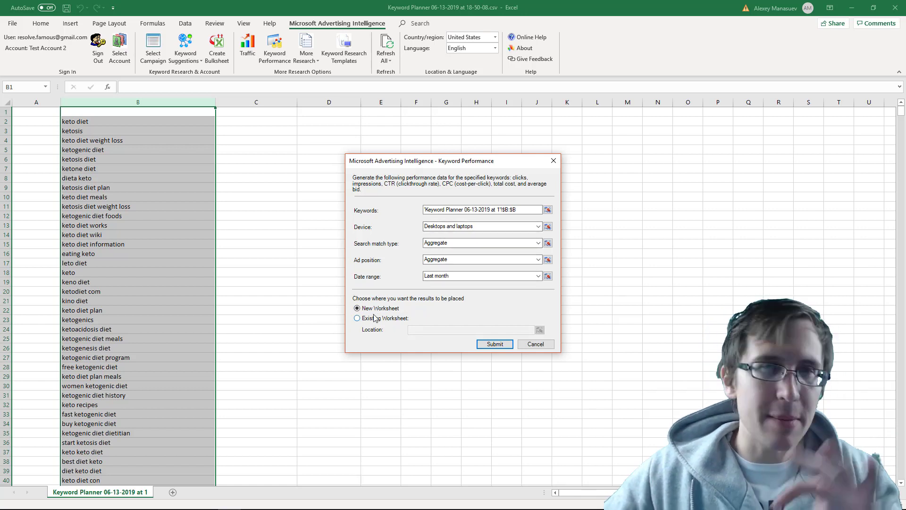
left_click(495, 344)
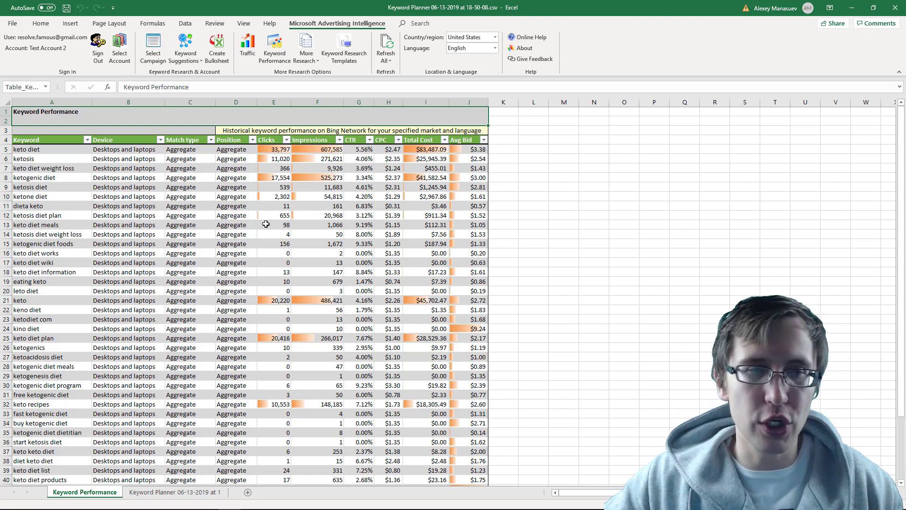
Sort the Keyword Performance table by Impressions, largest to smallest
left_click(339, 140)
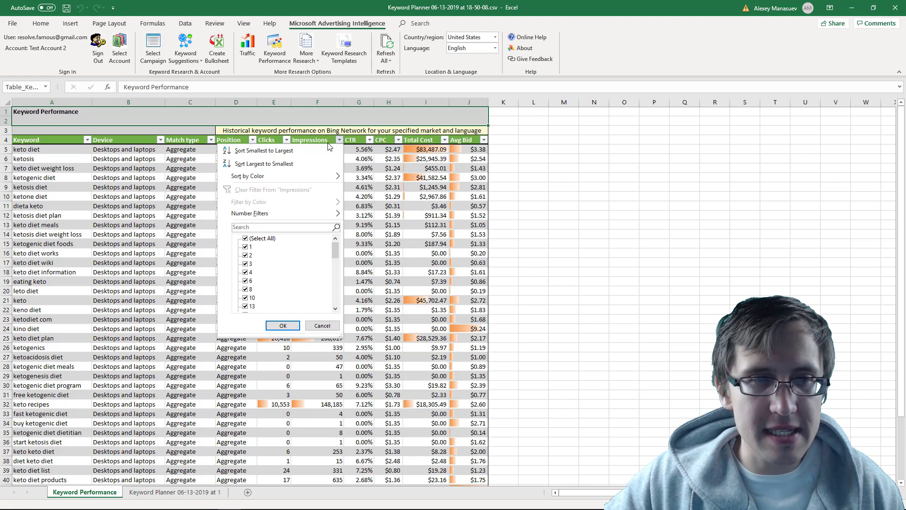
left_click(268, 164)
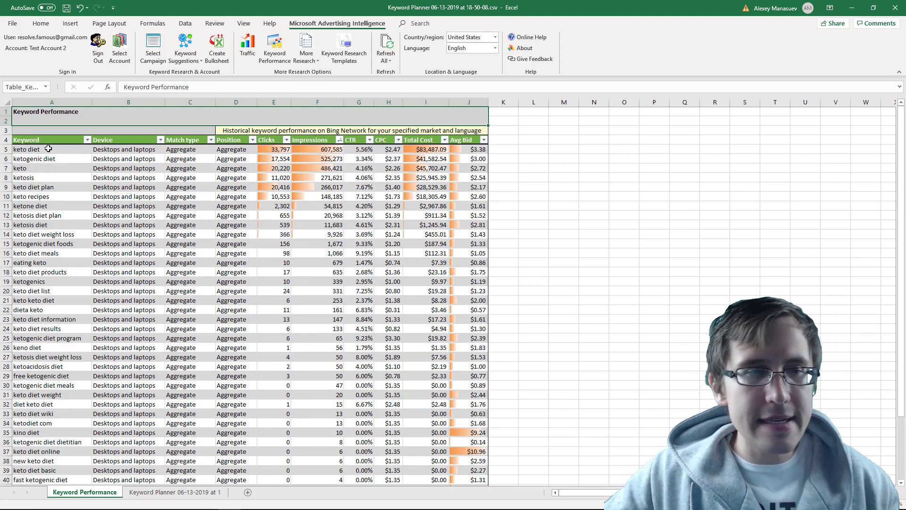
left_click_drag(47, 150, 47, 207)
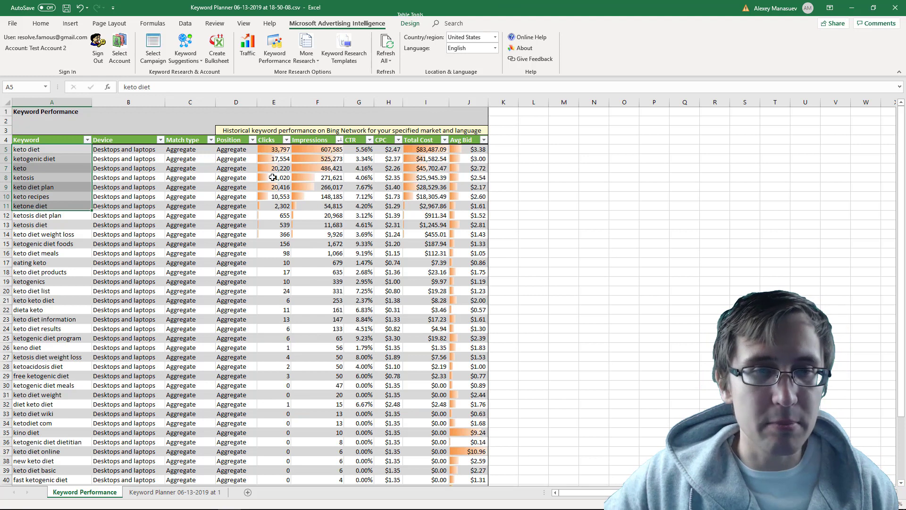
left_click(321, 178)
Inspect CTR, CPC, total cost and average bid for keto diet, then return to Keyword Planner
left_click(361, 149)
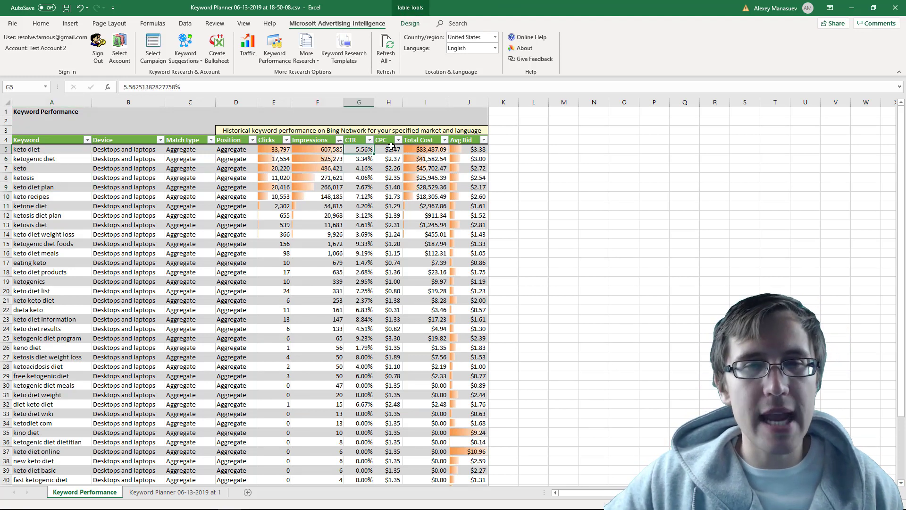
left_click(387, 150)
left_click(420, 151)
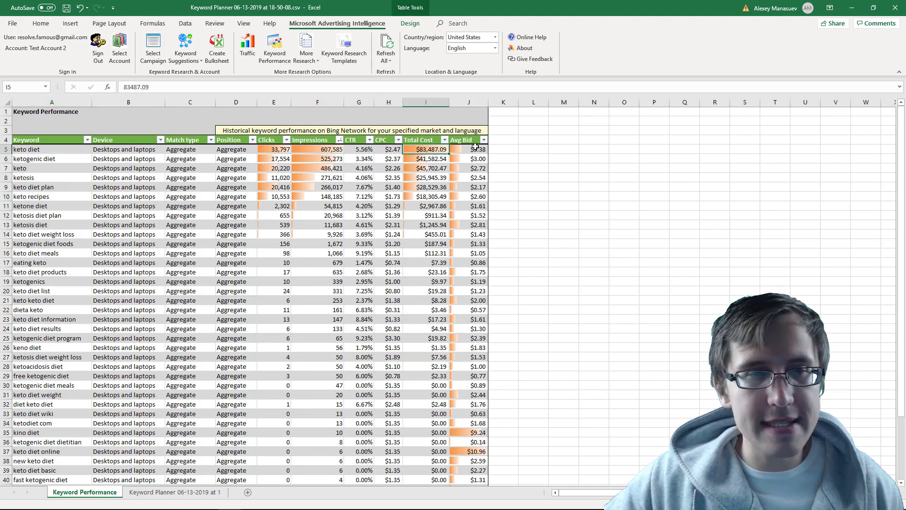
left_click(474, 149)
left_click(272, 195)
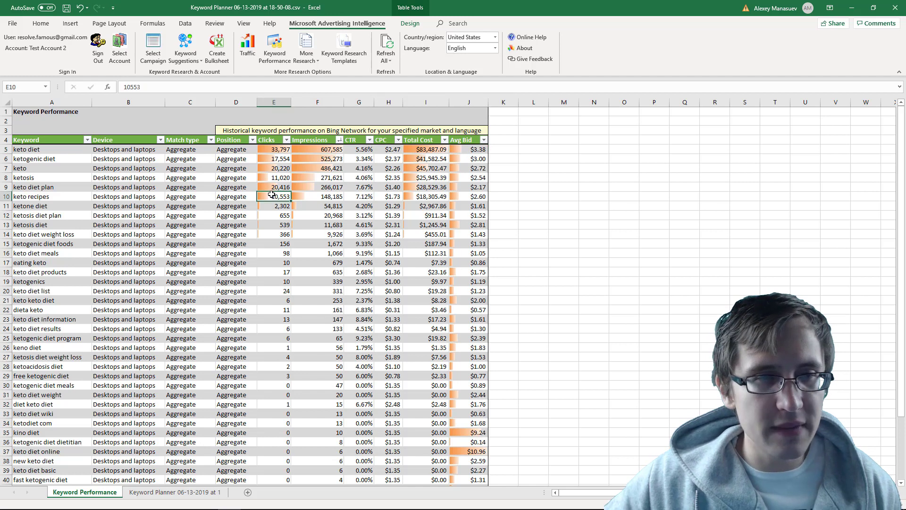
left_click(40, 158)
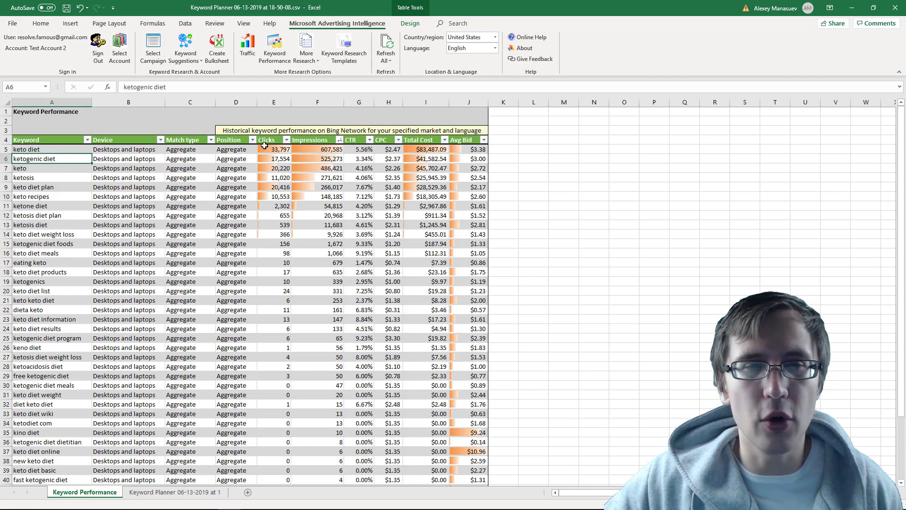
left_click(278, 150)
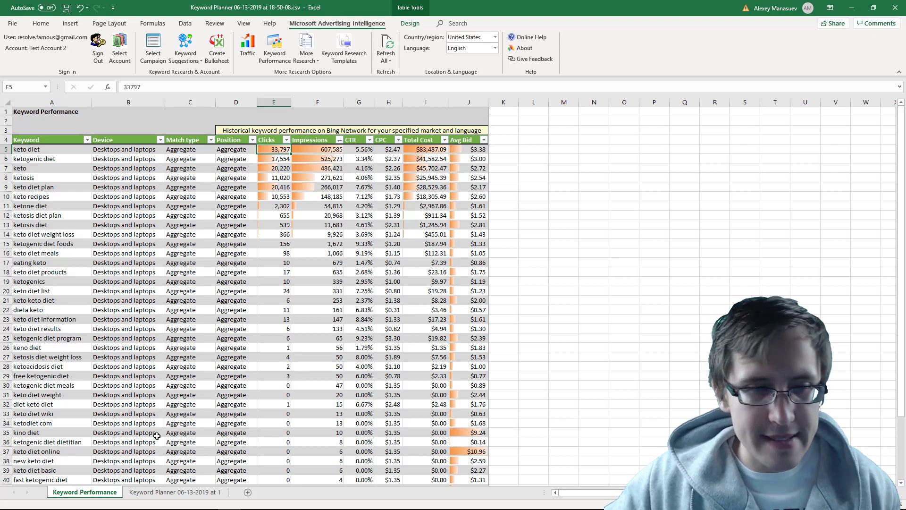
left_click(149, 493)
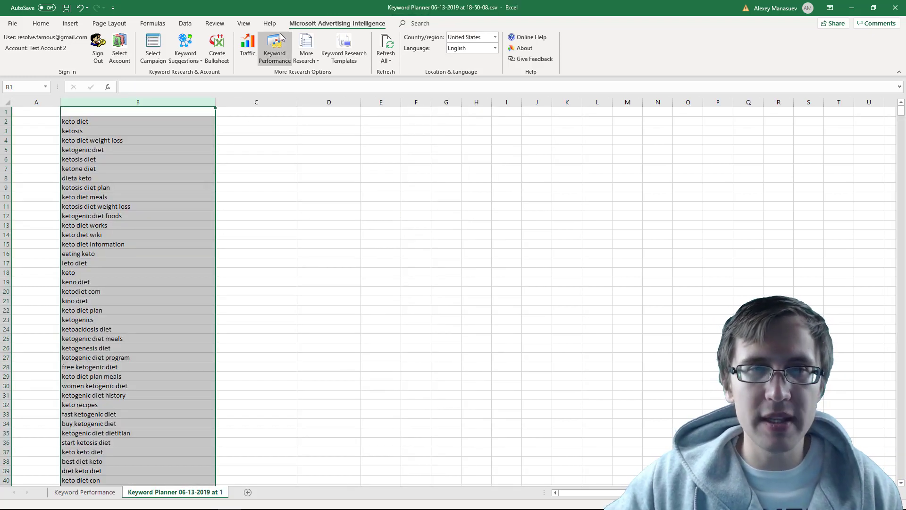
left_click(82, 494)
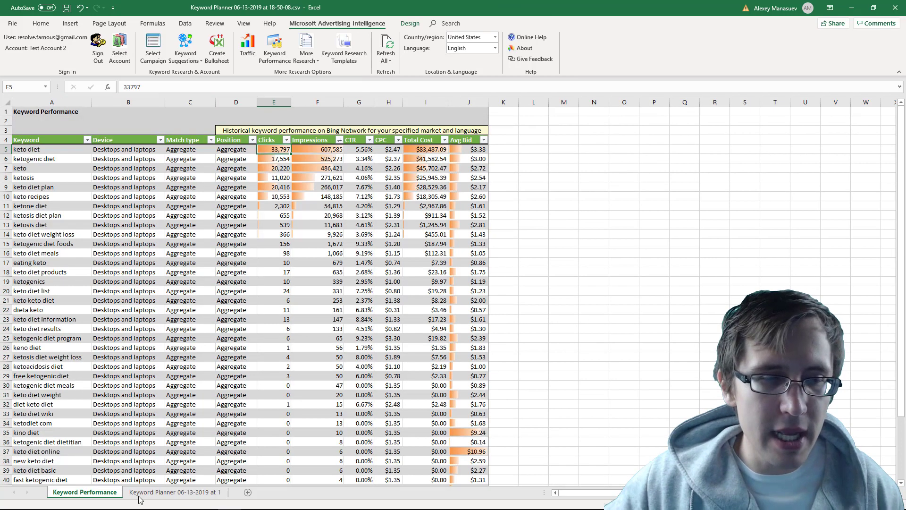
left_click(170, 493)
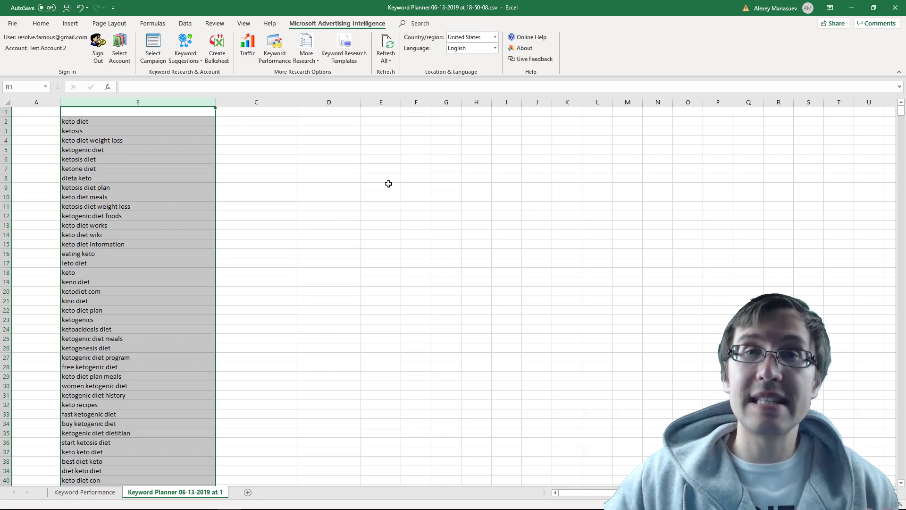
left_click(306, 61)
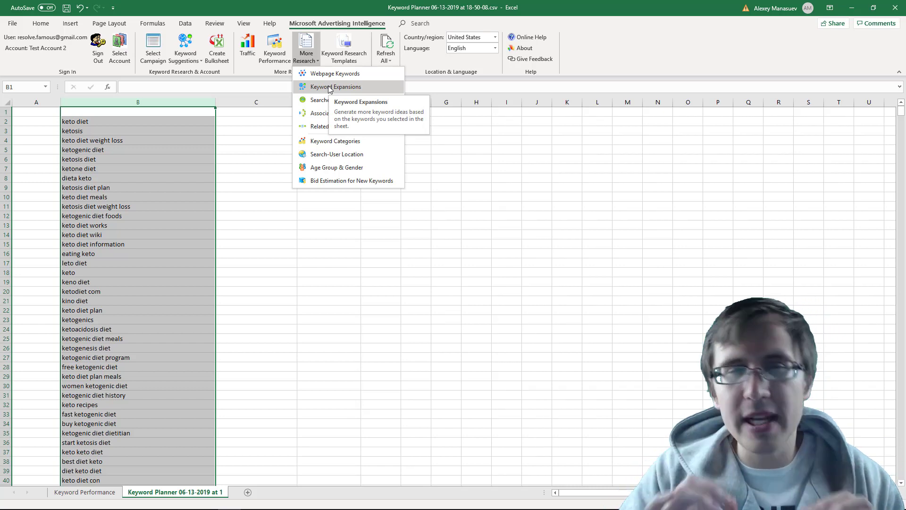
left_click(259, 162)
Run Keyword Expansions on keywords B2:B6 with a maximum of 50 keywords
left_click(99, 131)
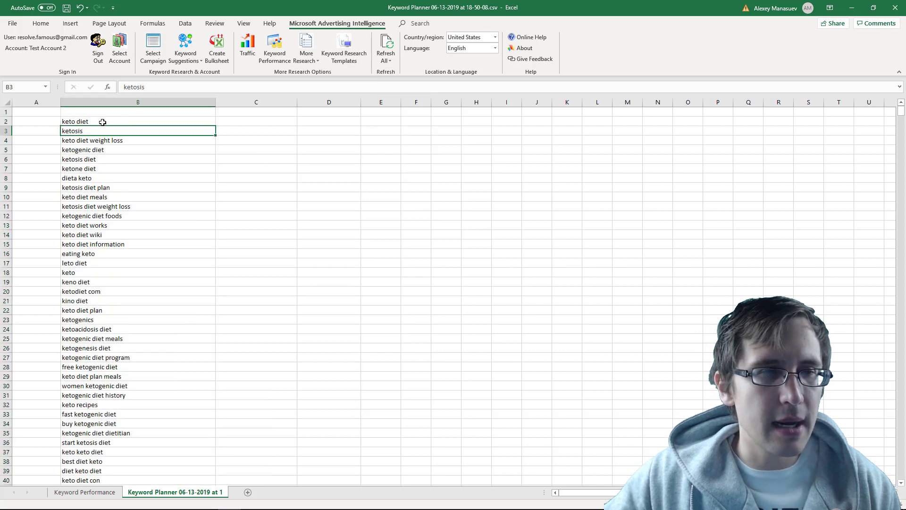
left_click_drag(103, 122, 107, 159)
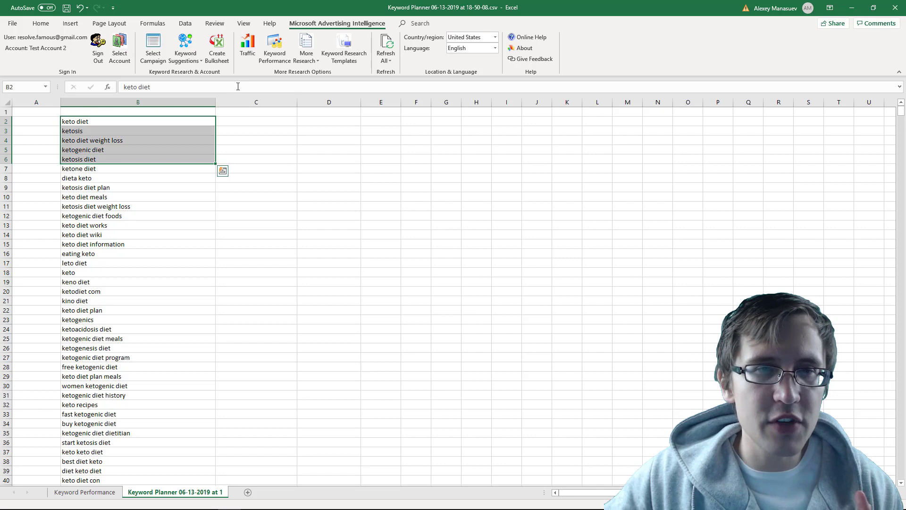
left_click(305, 61)
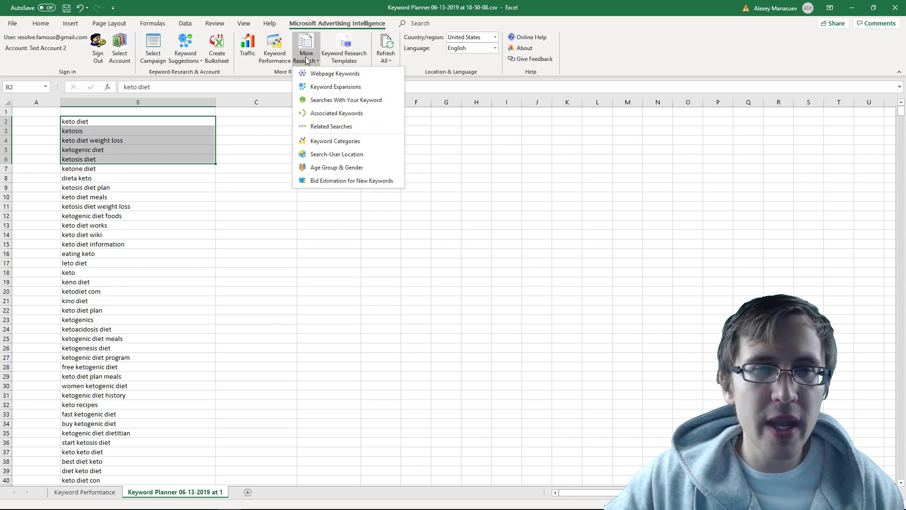
left_click(330, 87)
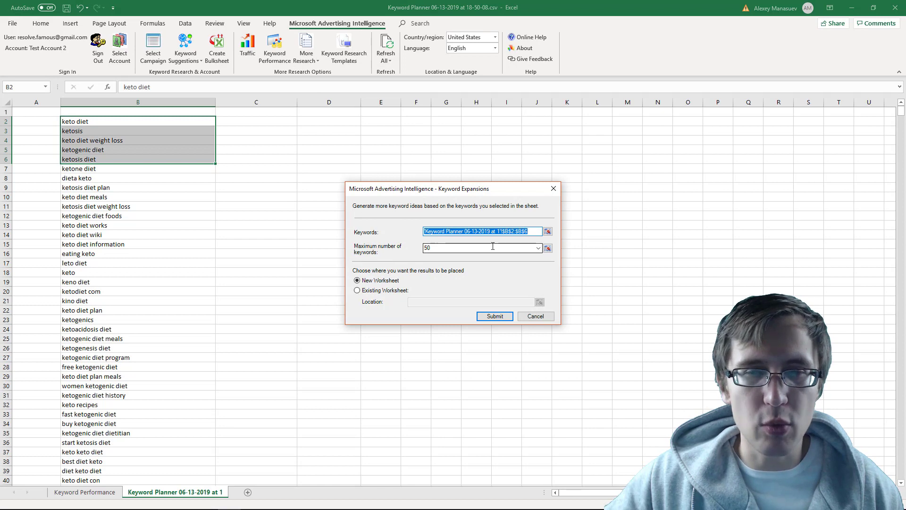
left_click(537, 248)
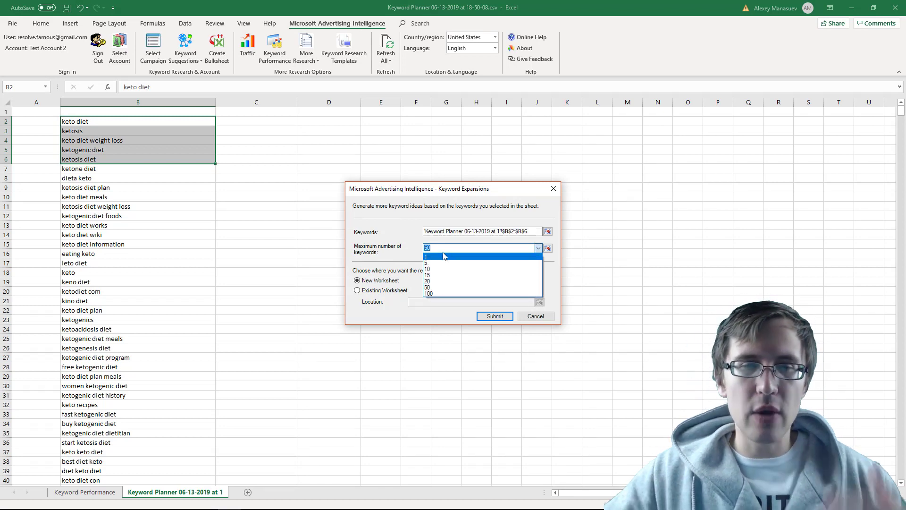
left_click(444, 287)
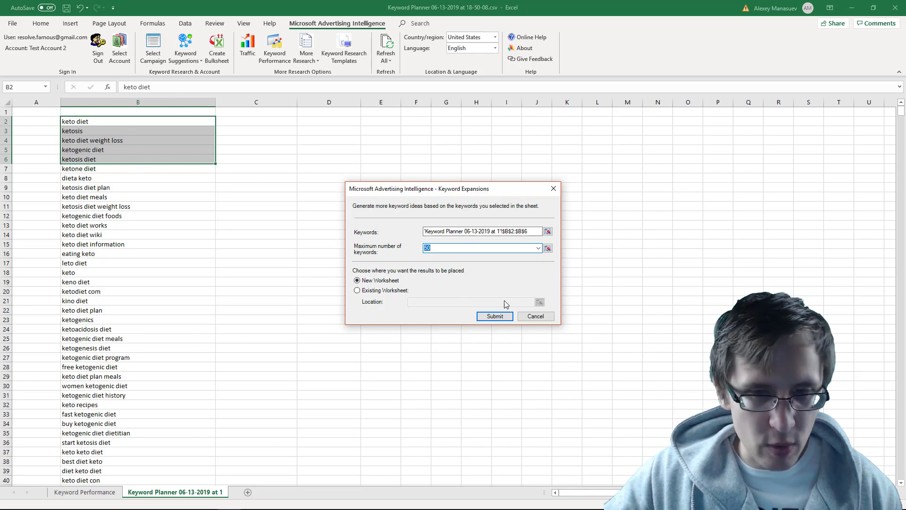
left_click(489, 315)
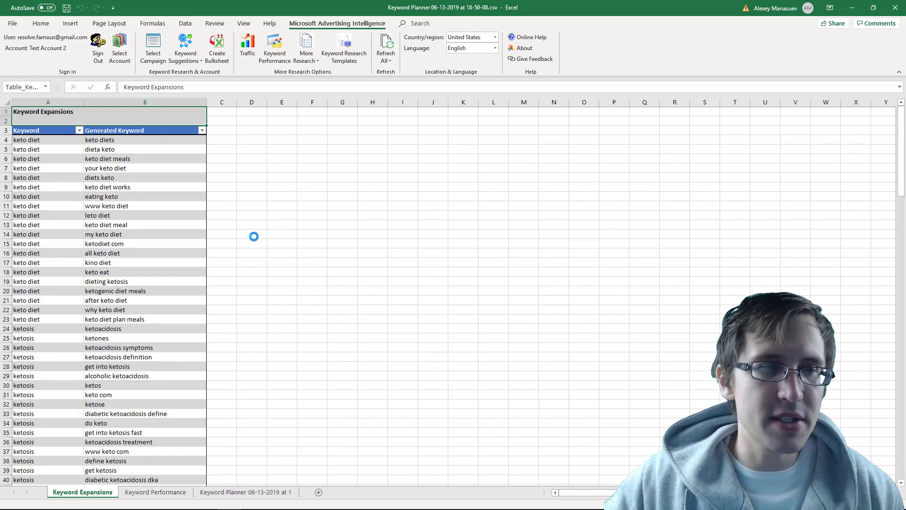
left_click_drag(33, 139, 40, 317)
left_click(125, 140)
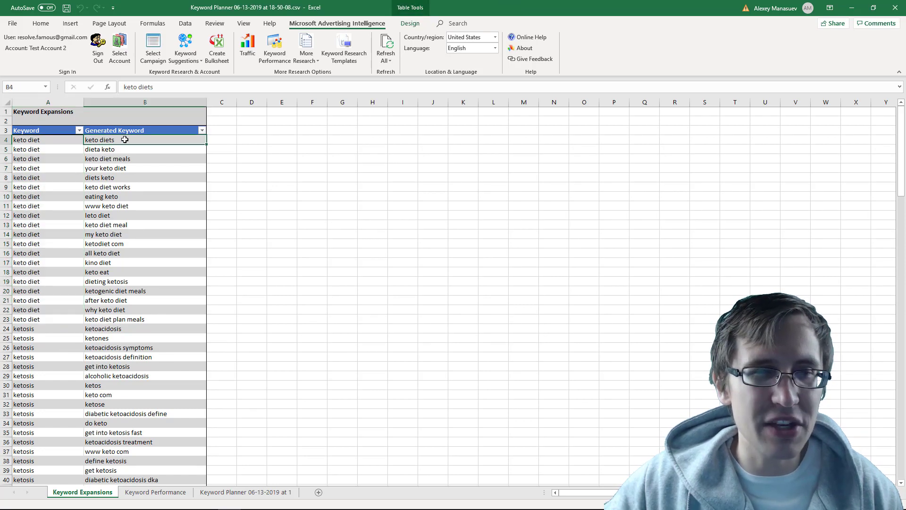
left_click(117, 149)
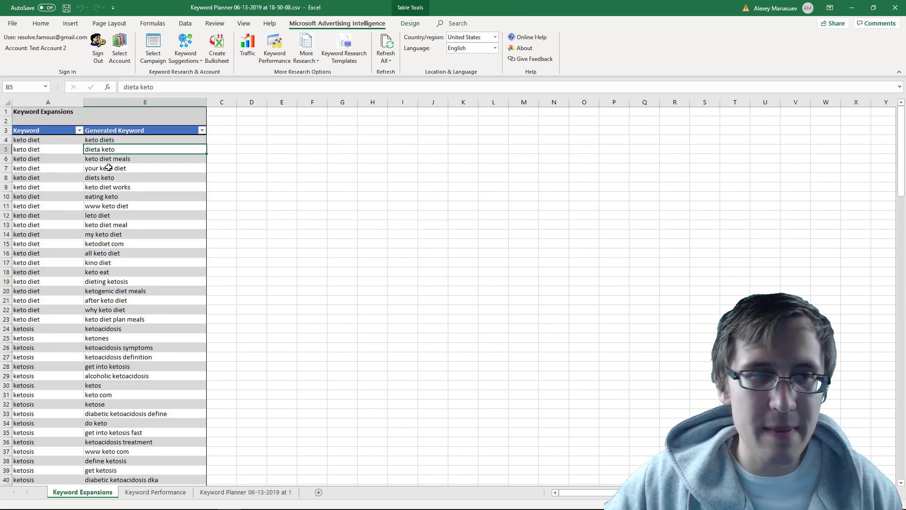
left_click(128, 159)
left_click(109, 169)
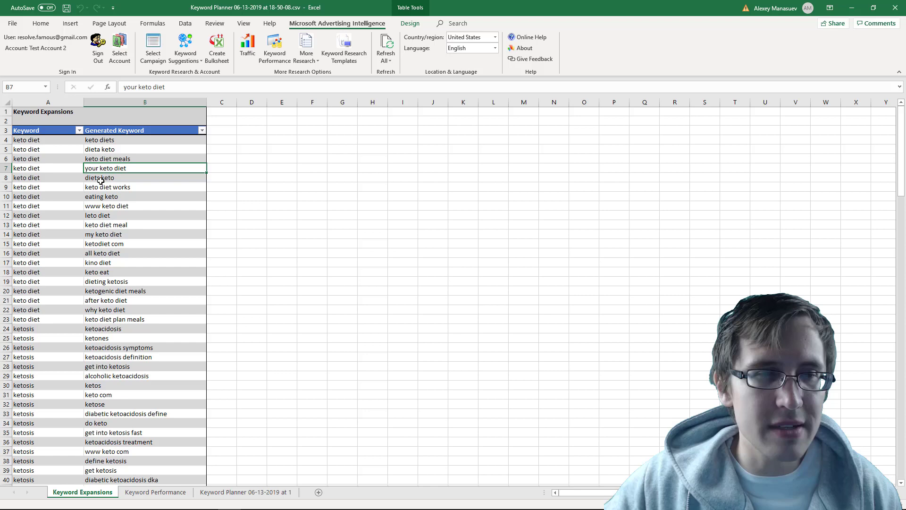
left_click(101, 179)
left_click(103, 188)
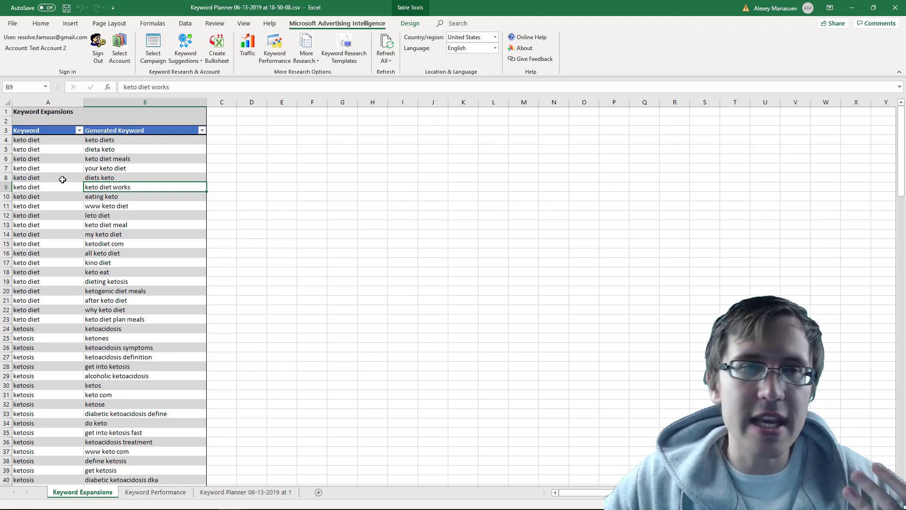
left_click(116, 148)
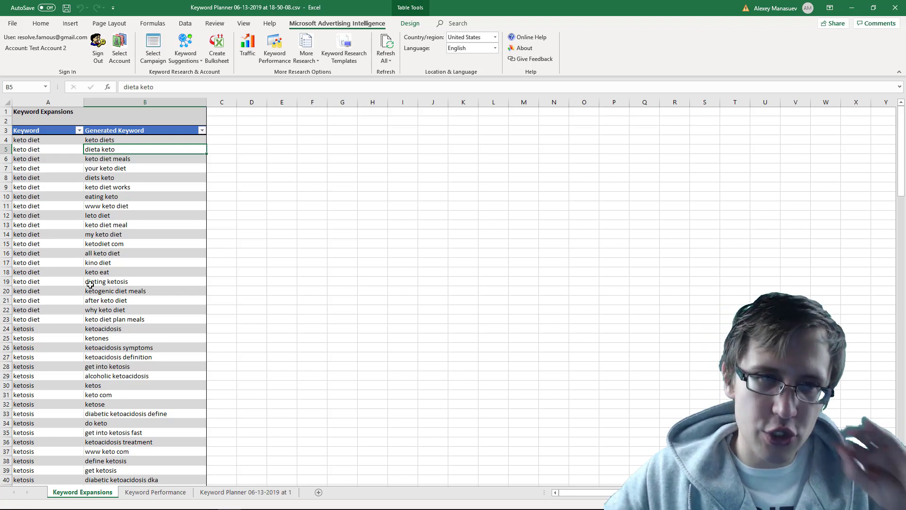
Return to the Keyword Planner keyword list sheet
left_click(244, 493)
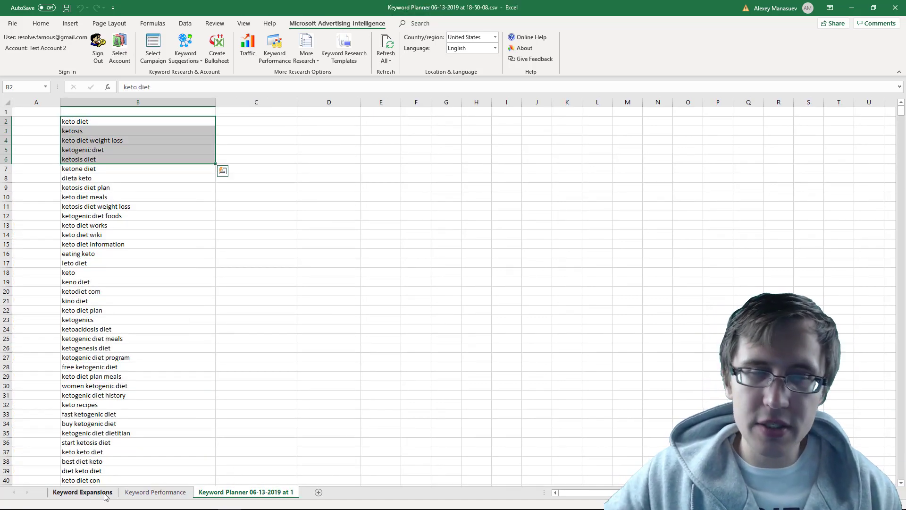
right_click(143, 495)
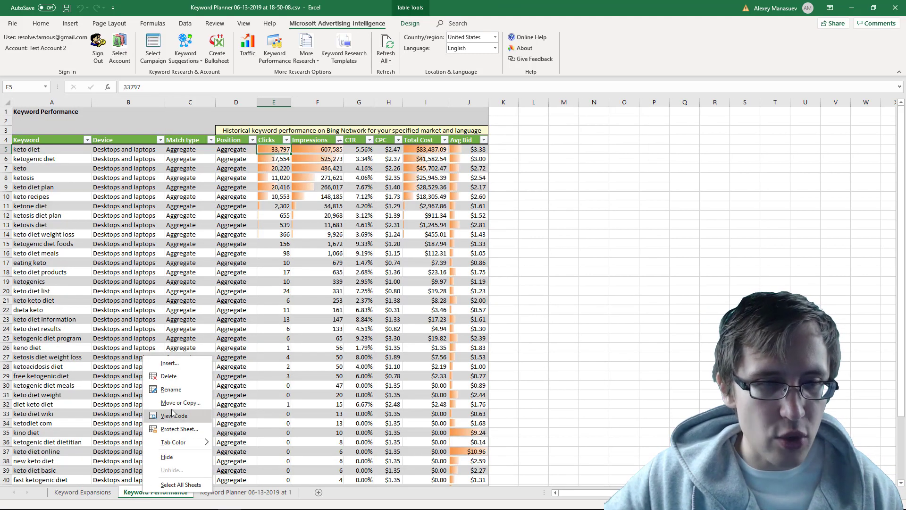
left_click(241, 493)
left_click(241, 494)
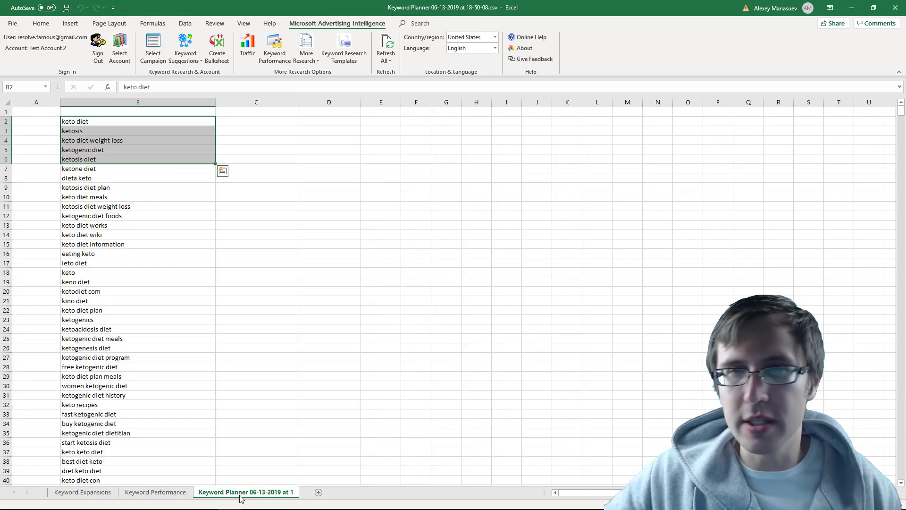
left_click(307, 59)
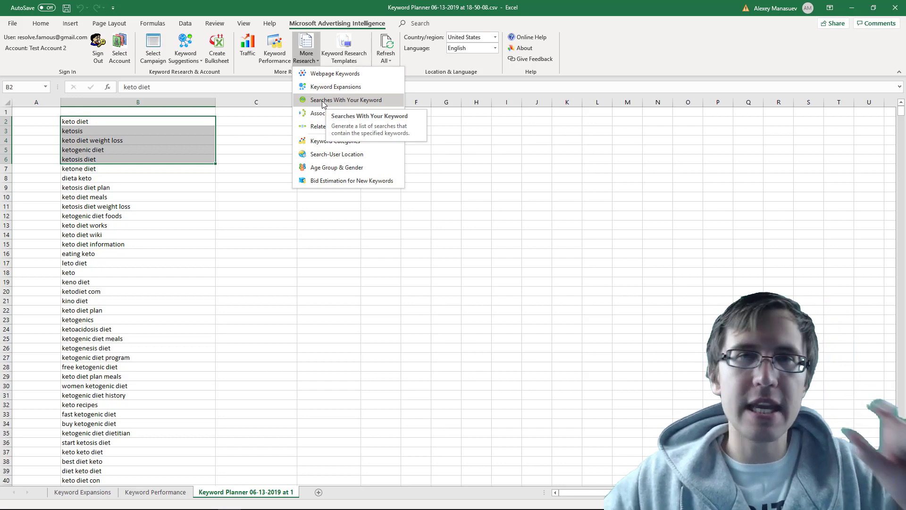
left_click(140, 212)
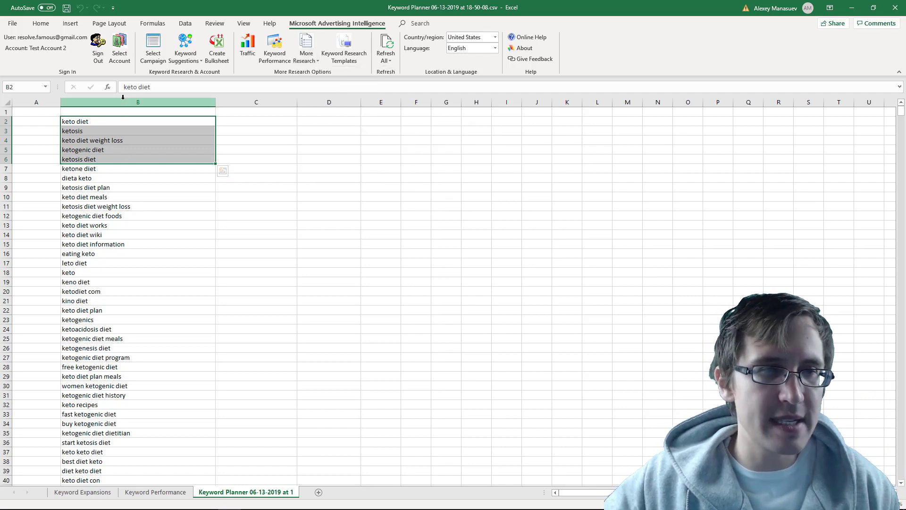
Run Searches With Your Keyword on the whole column B keyword list
left_click(122, 99)
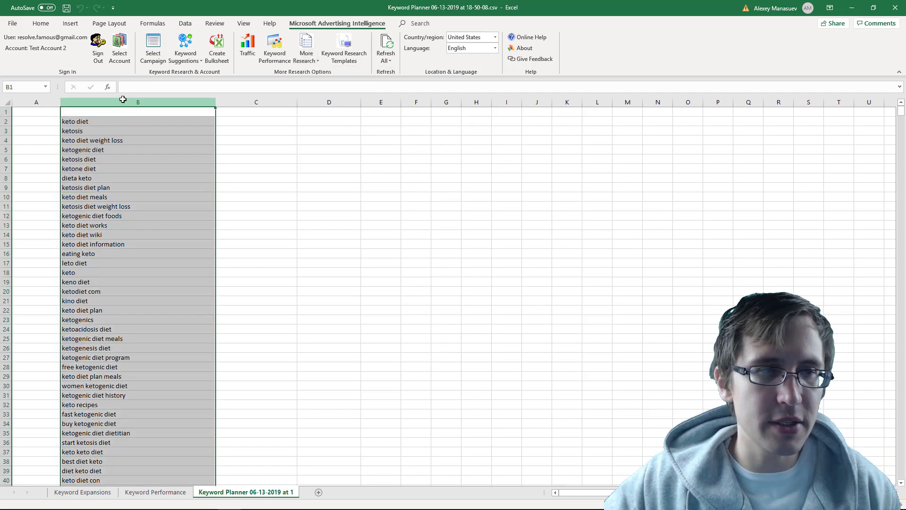
left_click(306, 54)
left_click(324, 101)
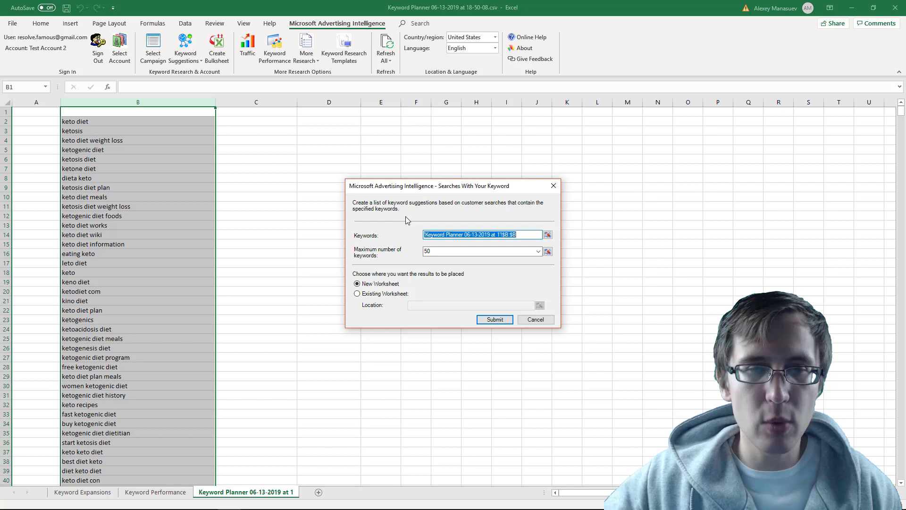
left_click(440, 311)
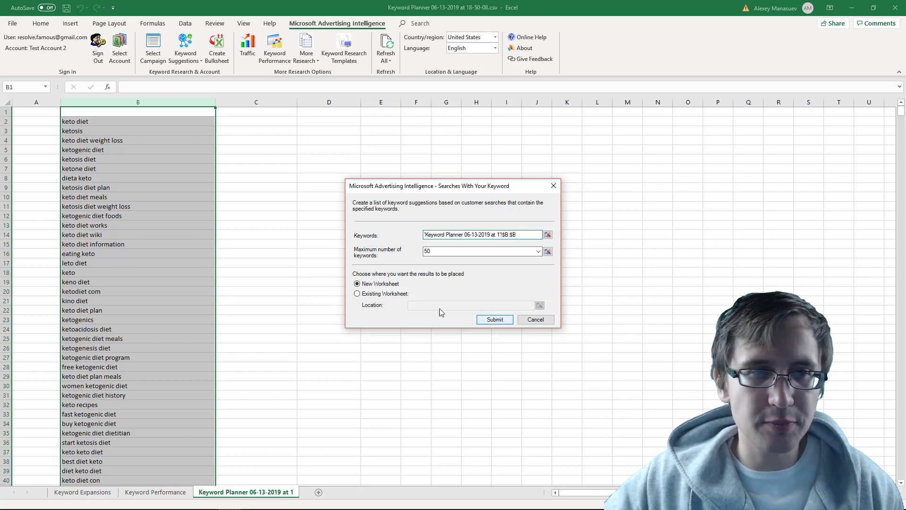
key("Return")
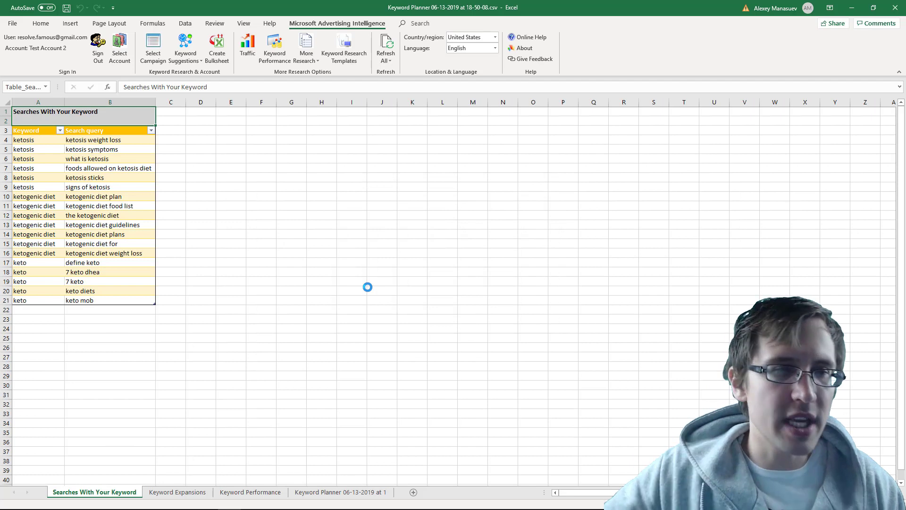
left_click(39, 139)
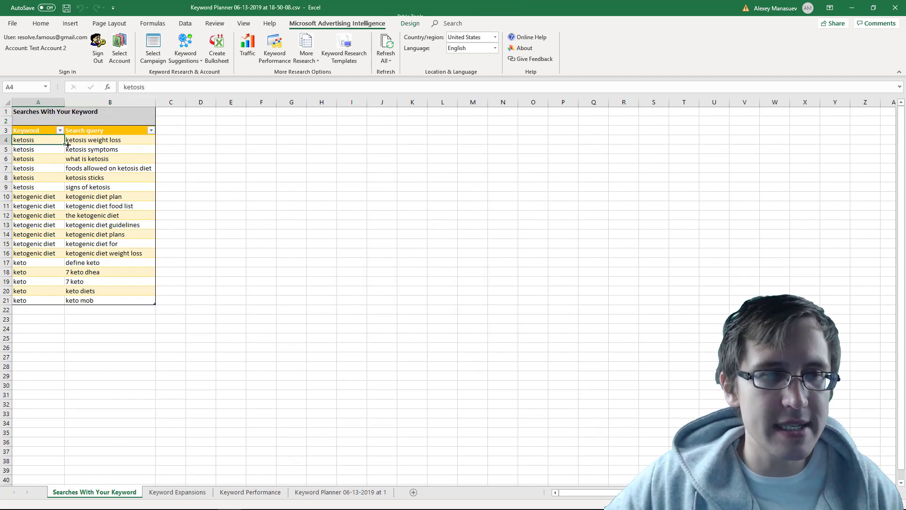
left_click(72, 142)
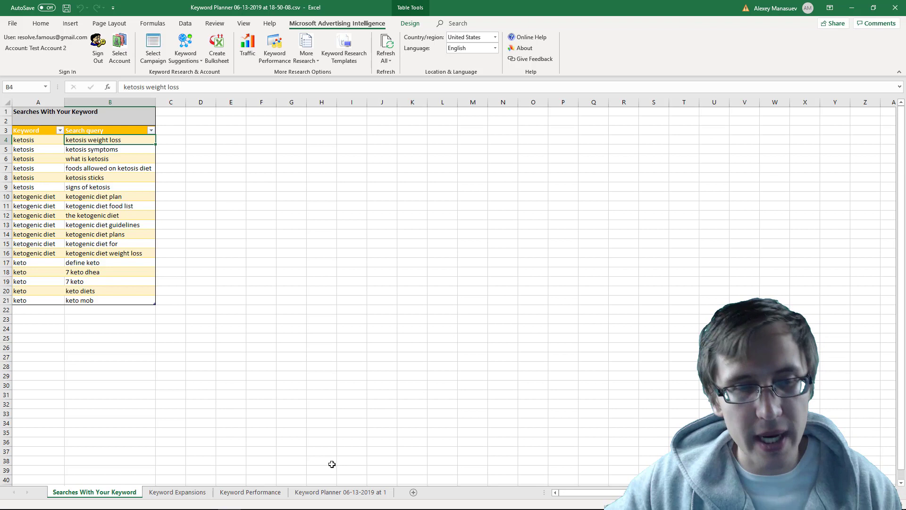
On the Keyword Planner sheet, select the three keywords in B2:B4
left_click(325, 492)
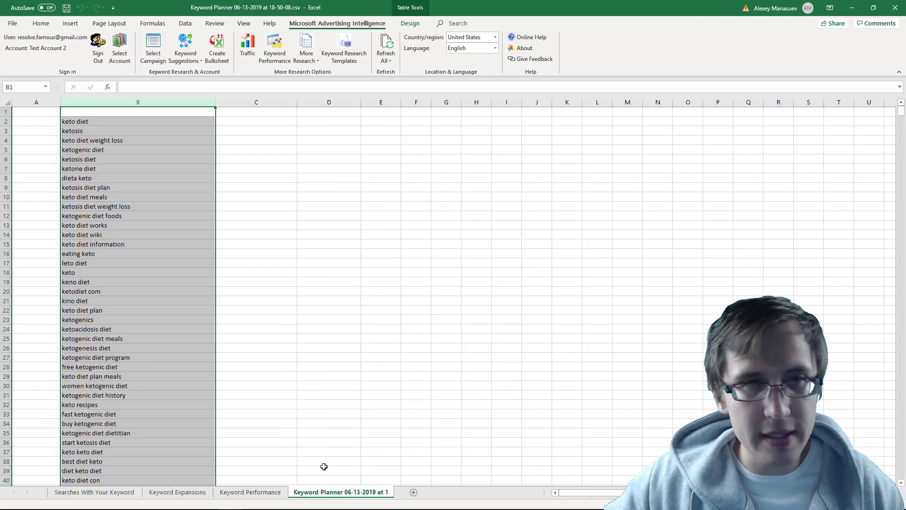
left_click(307, 55)
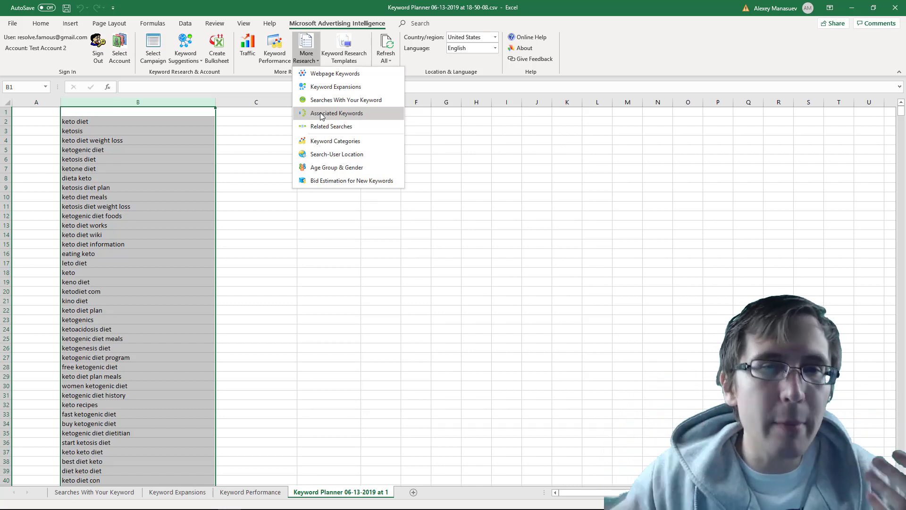
left_click(213, 158)
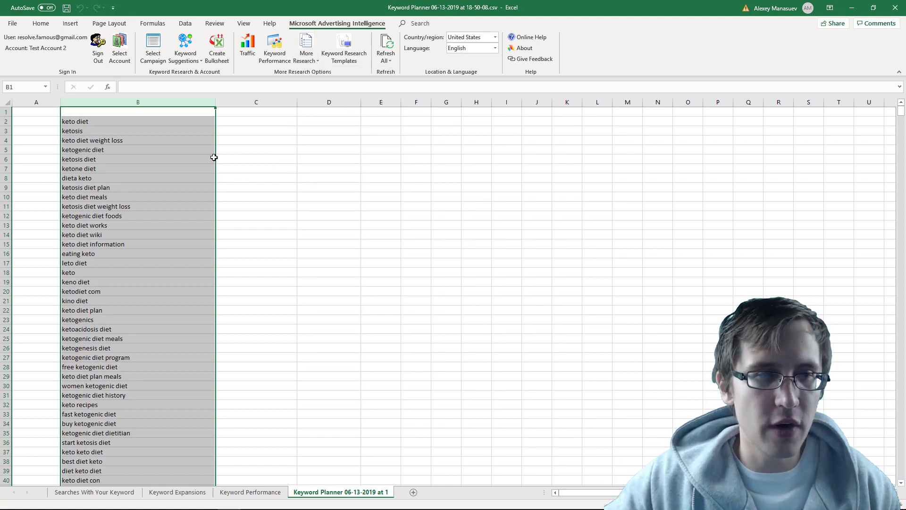
left_click(255, 149)
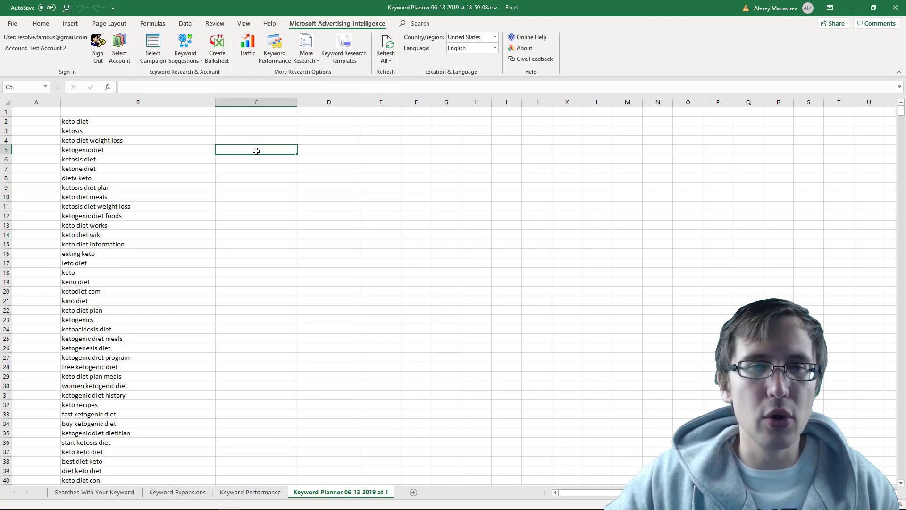
left_click_drag(98, 121, 105, 142)
left_click(111, 121)
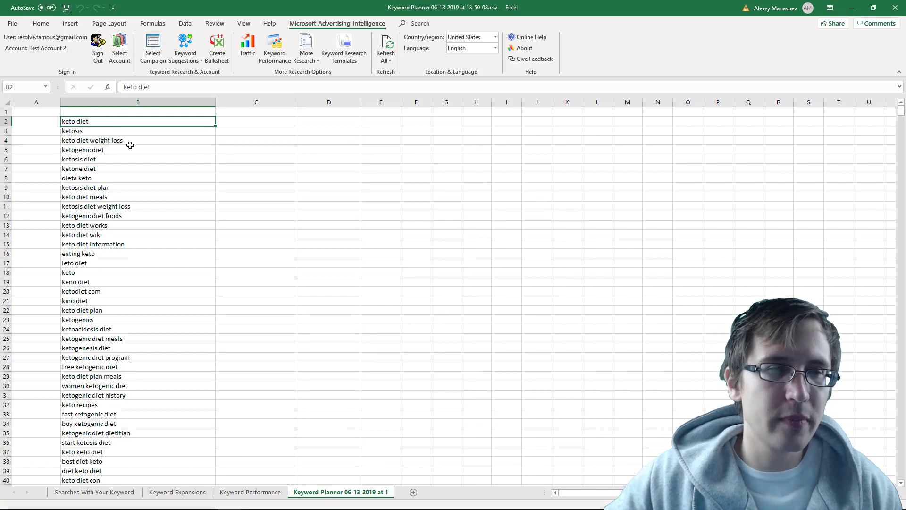
left_click_drag(90, 121, 92, 142)
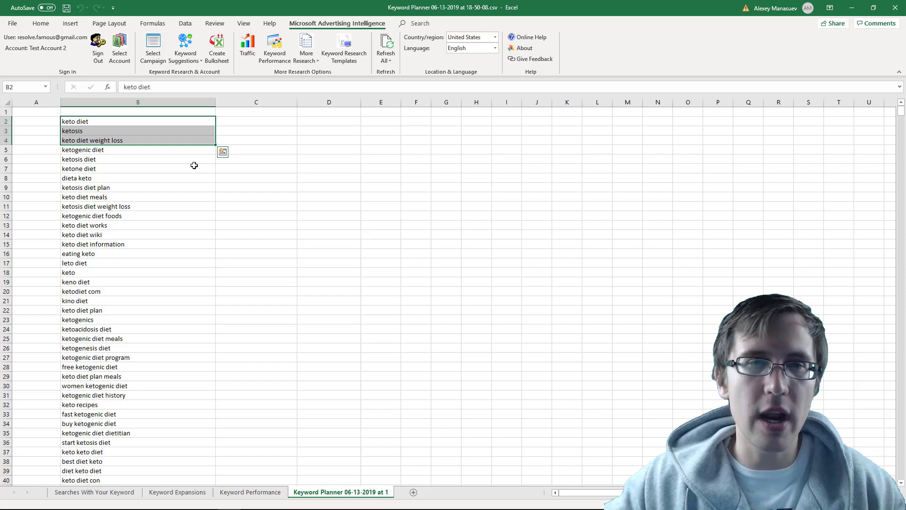
Run Associated Keywords on the selection with a maximum of 100 keywords
left_click(305, 53)
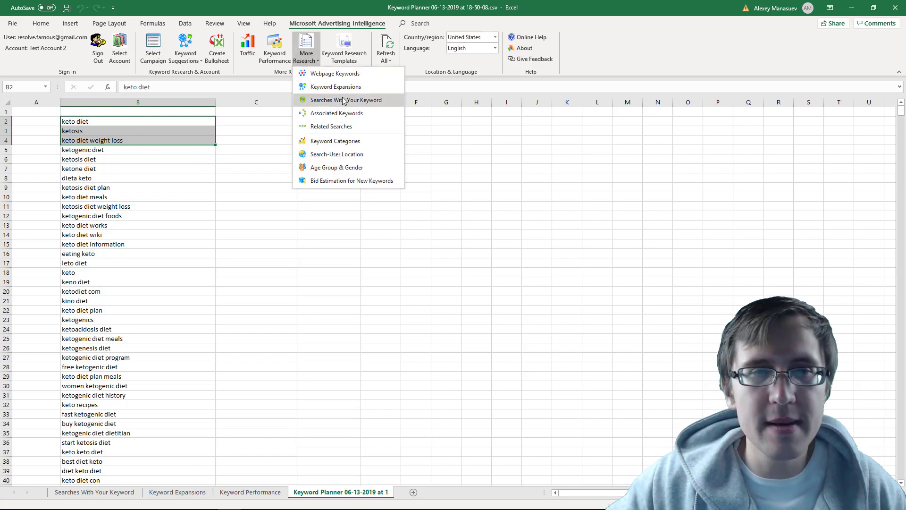
left_click(344, 113)
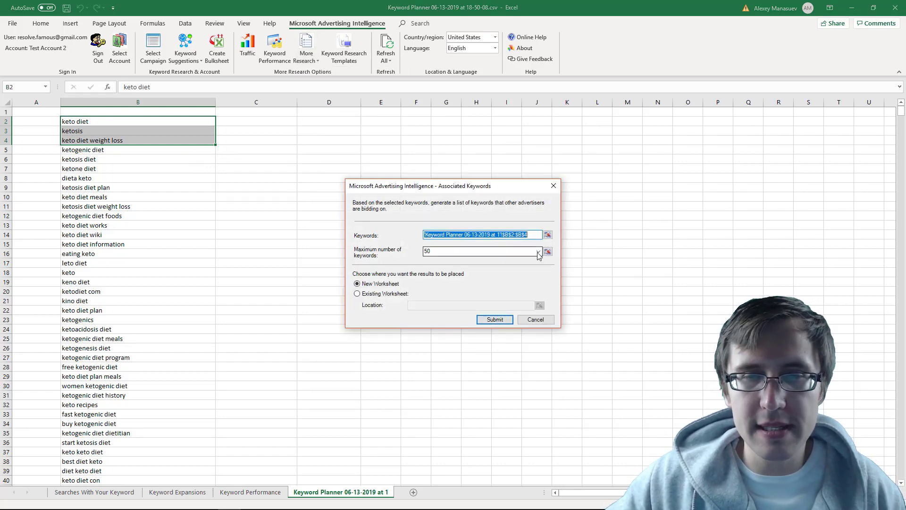
left_click(538, 251)
left_click(443, 294)
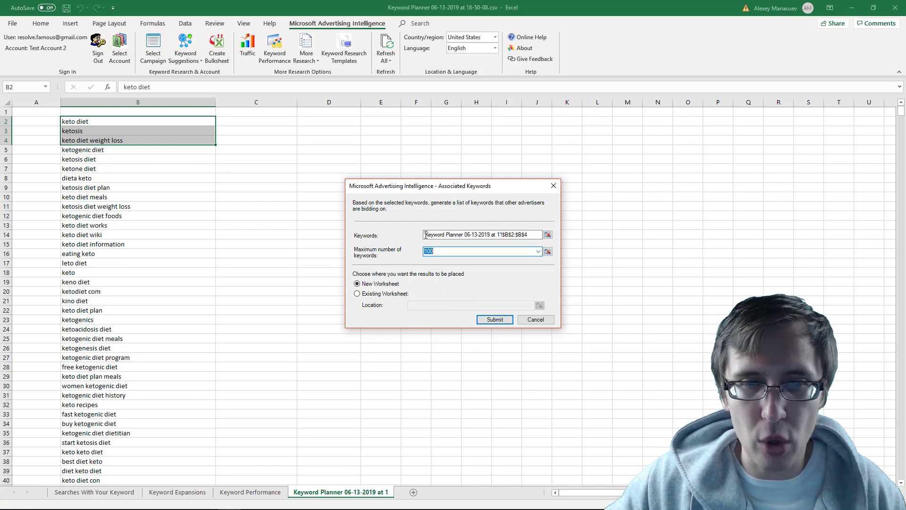
left_click(491, 319)
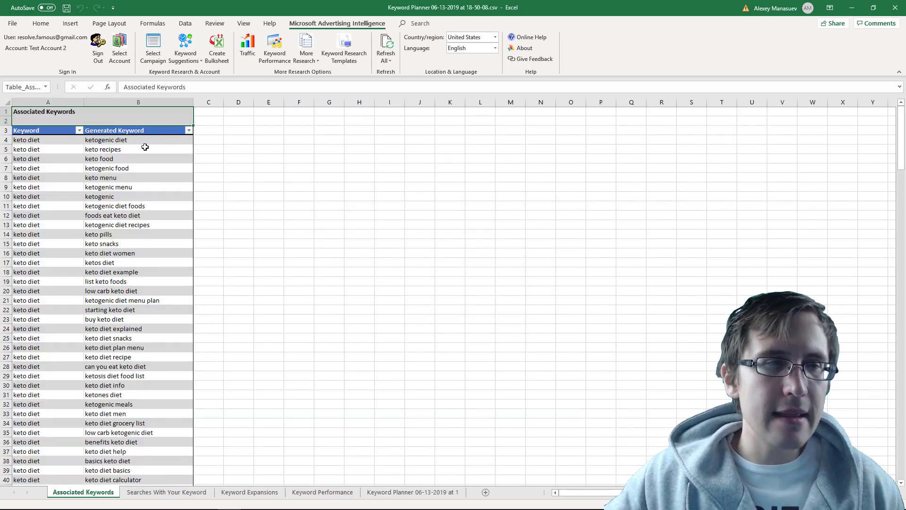
Review the Associated Keywords results such as ketogenic diet, keto recipes and keto menu
left_click(225, 157)
scroll(85, 323, "down", 8)
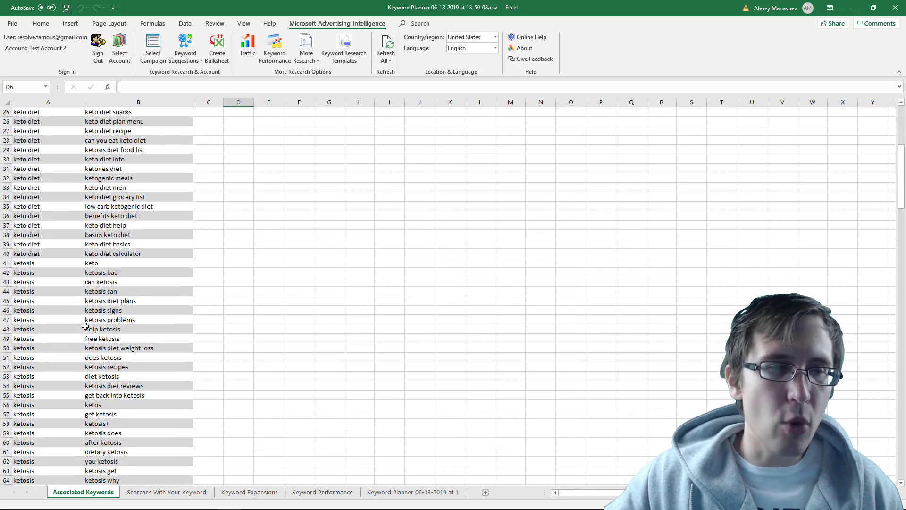
scroll(85, 326, "up", 8)
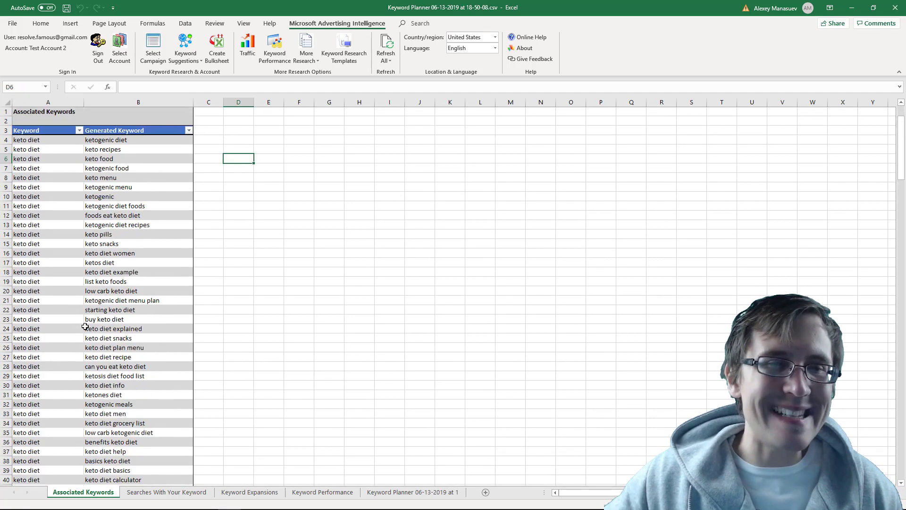
left_click(48, 141)
left_click(115, 138)
left_click(108, 150)
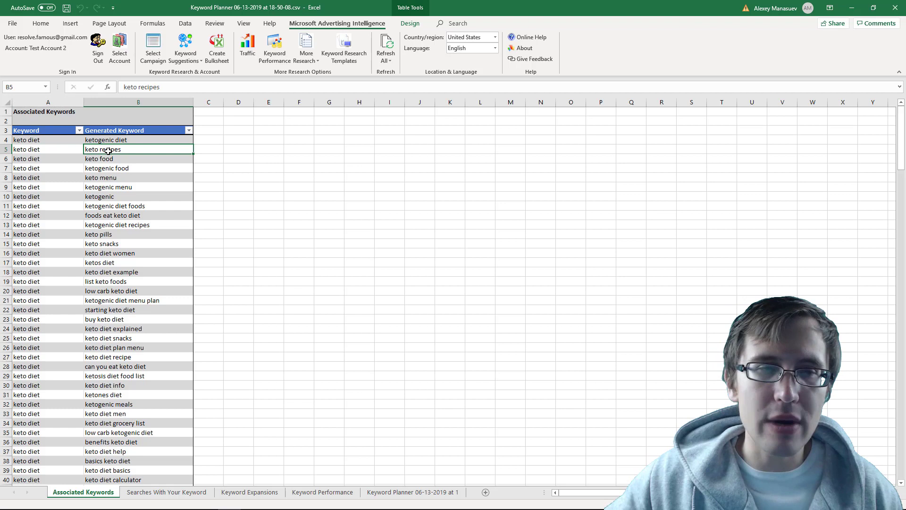
left_click(108, 161)
left_click(108, 170)
left_click(106, 182)
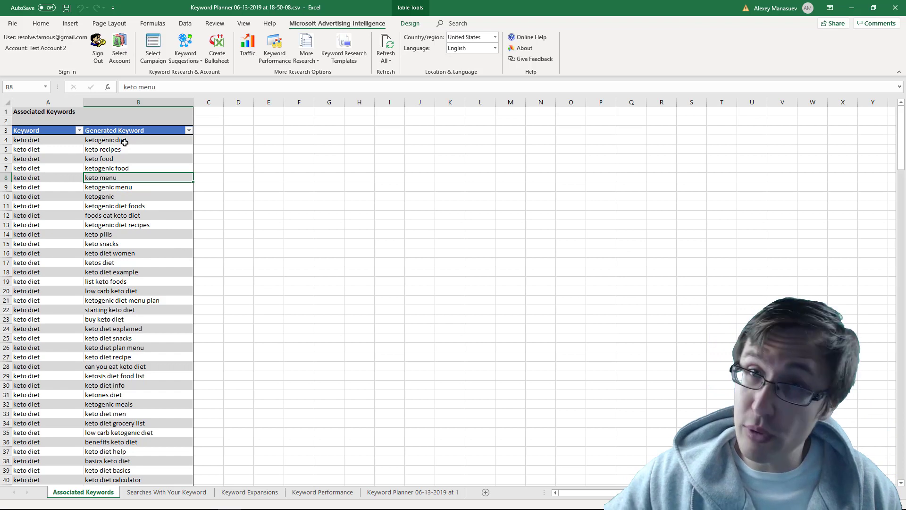
Select a run of generated keywords, then return to the Keyword Planner sheet
left_click_drag(122, 140, 115, 437)
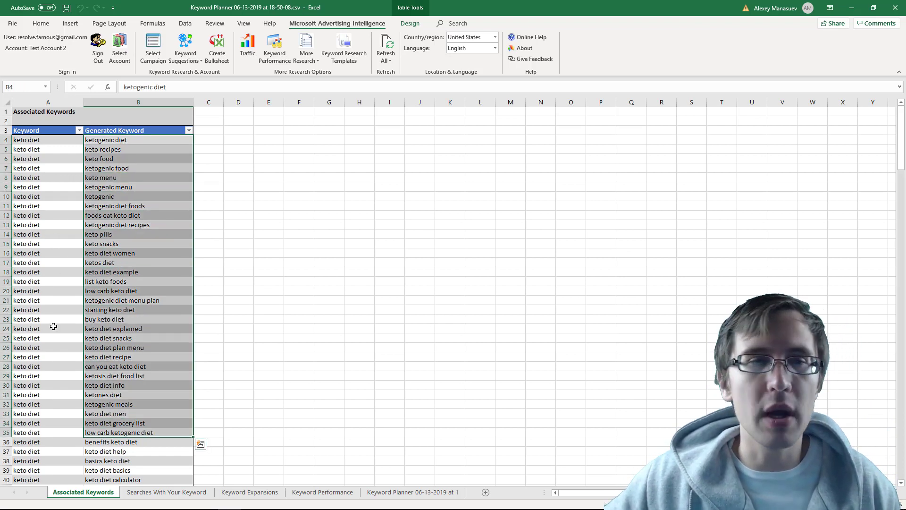
left_click(439, 222)
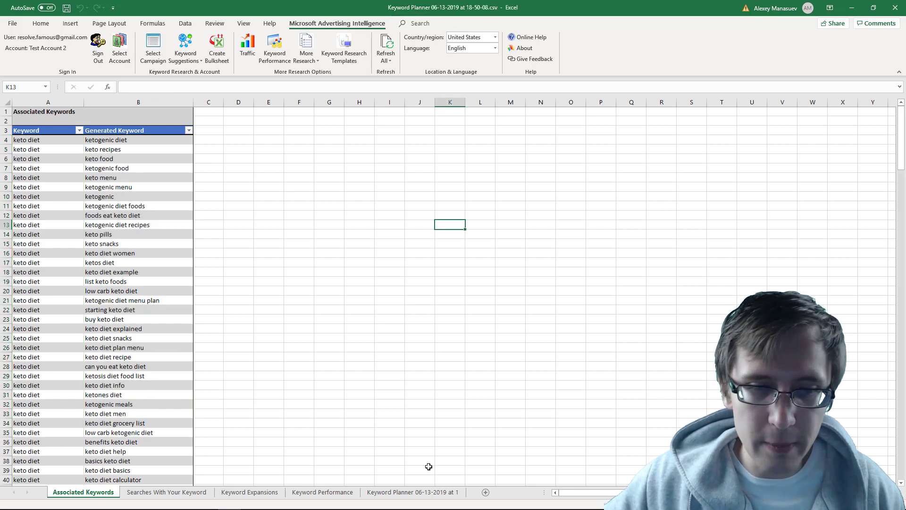
left_click(405, 492)
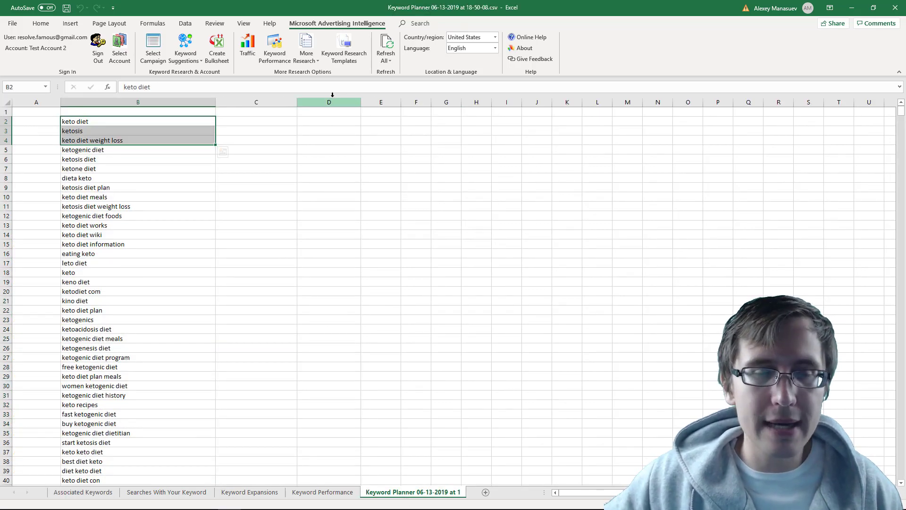
Run Related Searches on the whole column B, keeping 50 keywords and New Worksheet
left_click(310, 61)
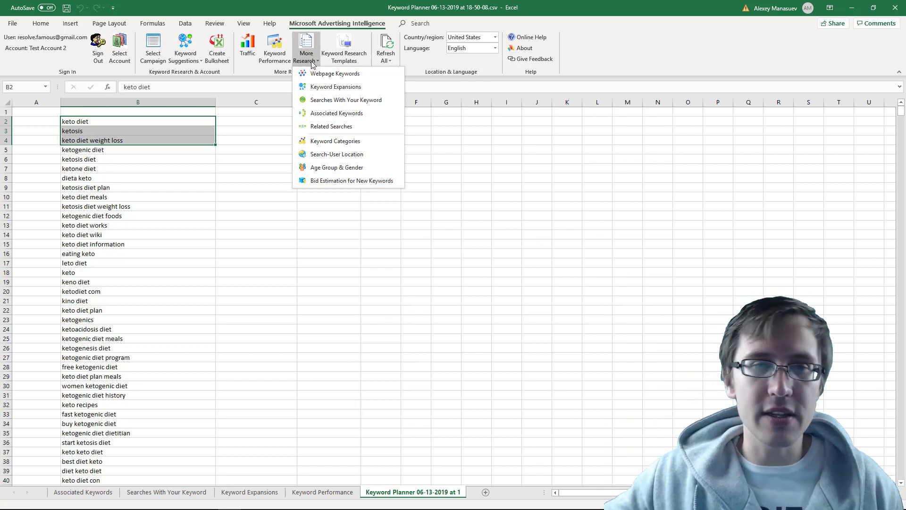
left_click(321, 263)
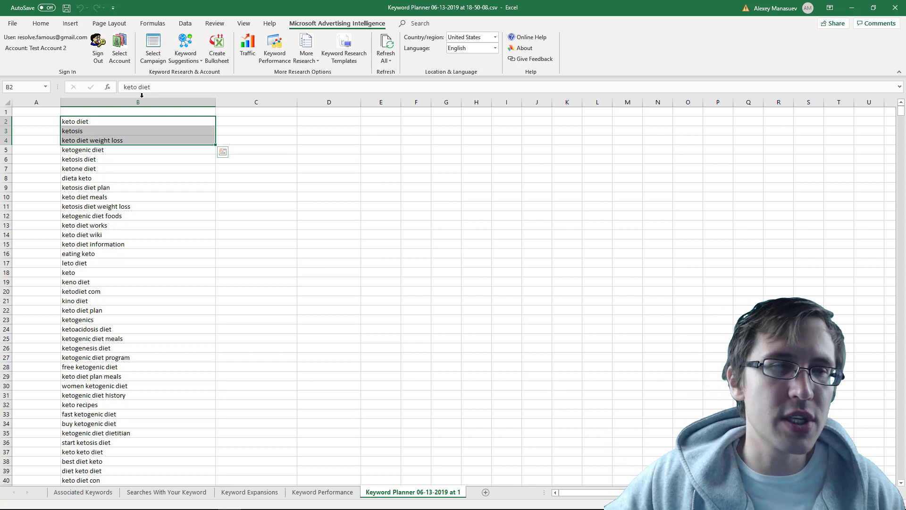
left_click(114, 122)
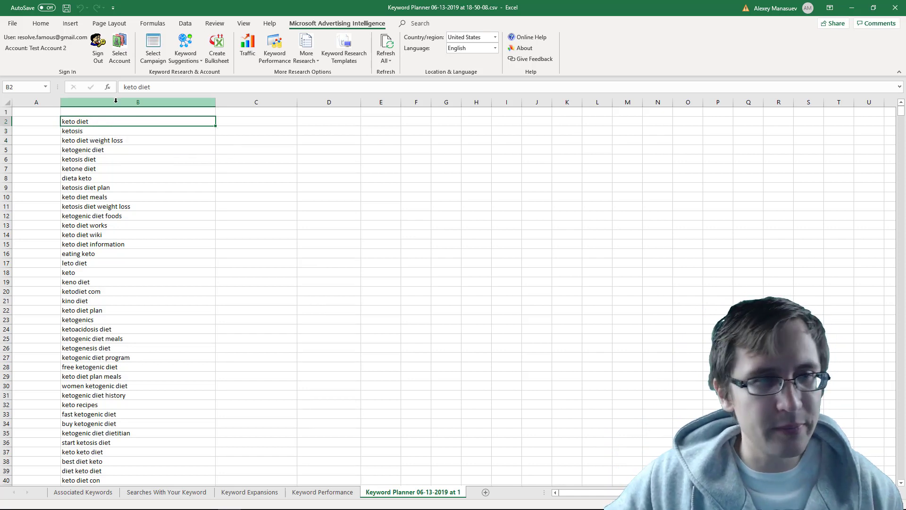
left_click(161, 102)
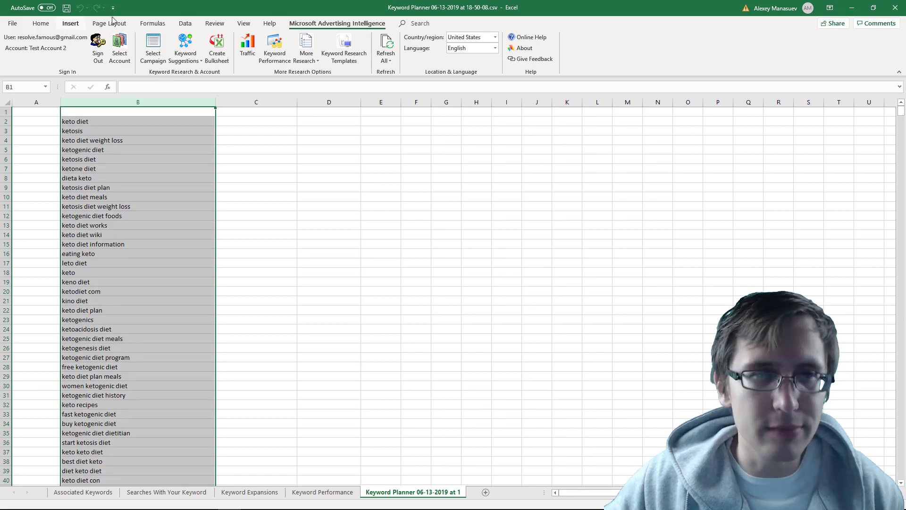
left_click(316, 61)
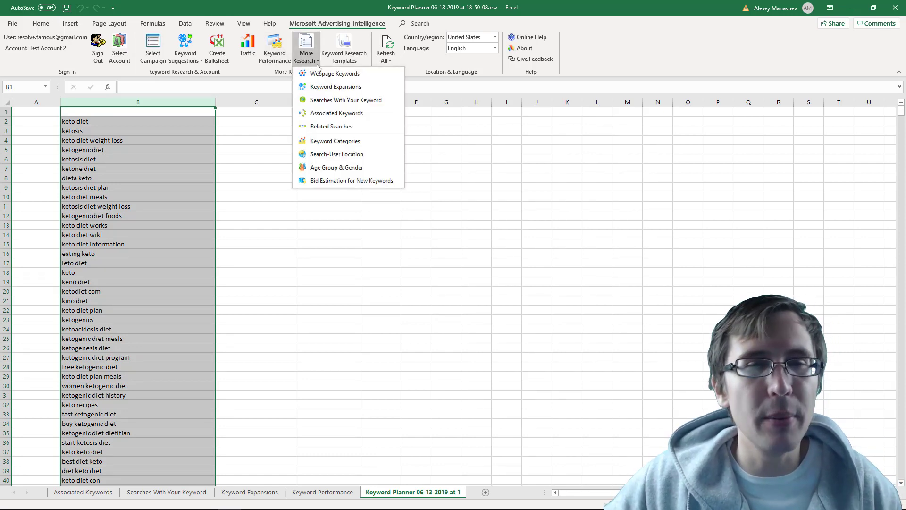
left_click(329, 127)
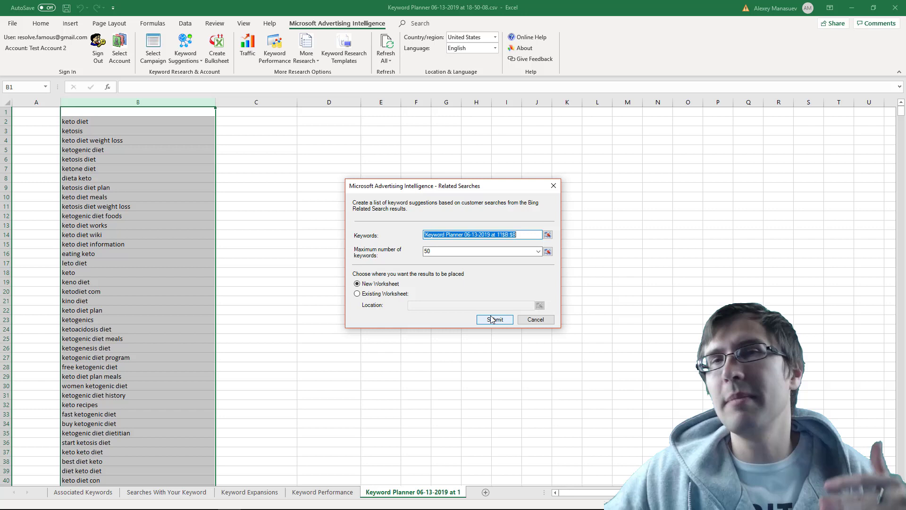
left_click(491, 319)
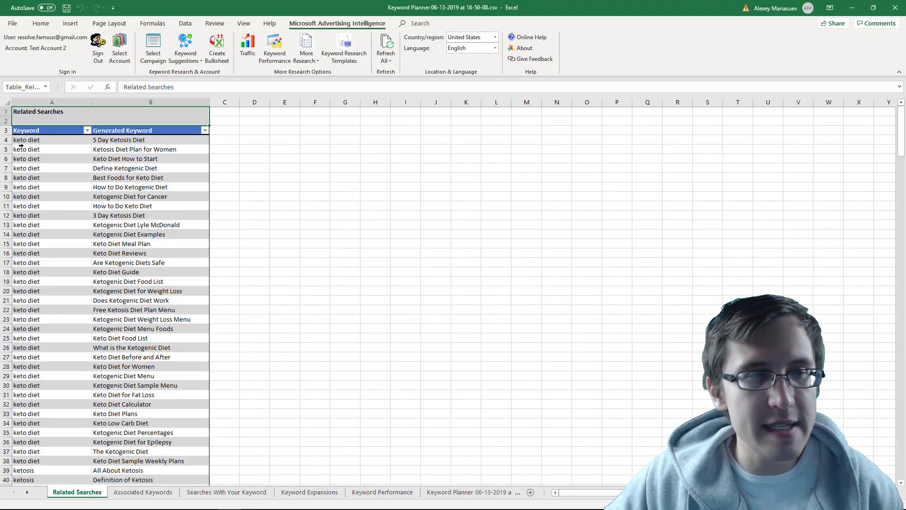
left_click(36, 140)
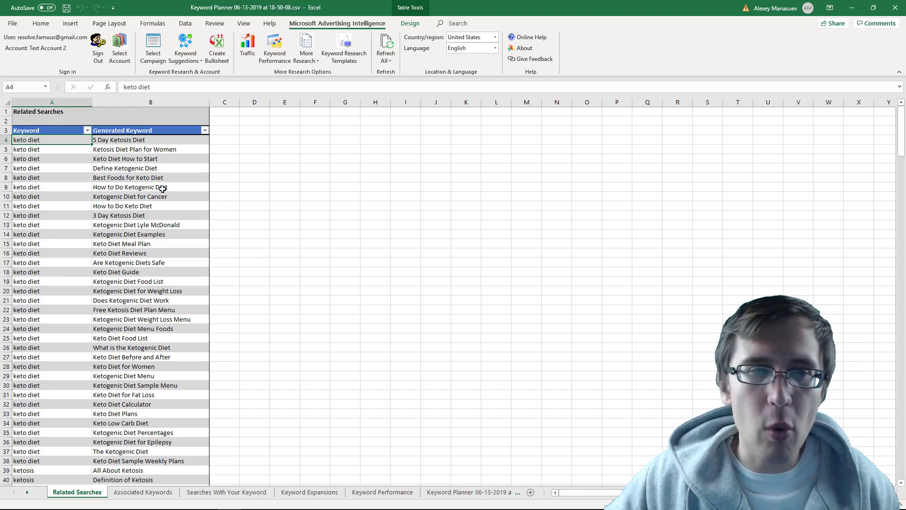
left_click(101, 141)
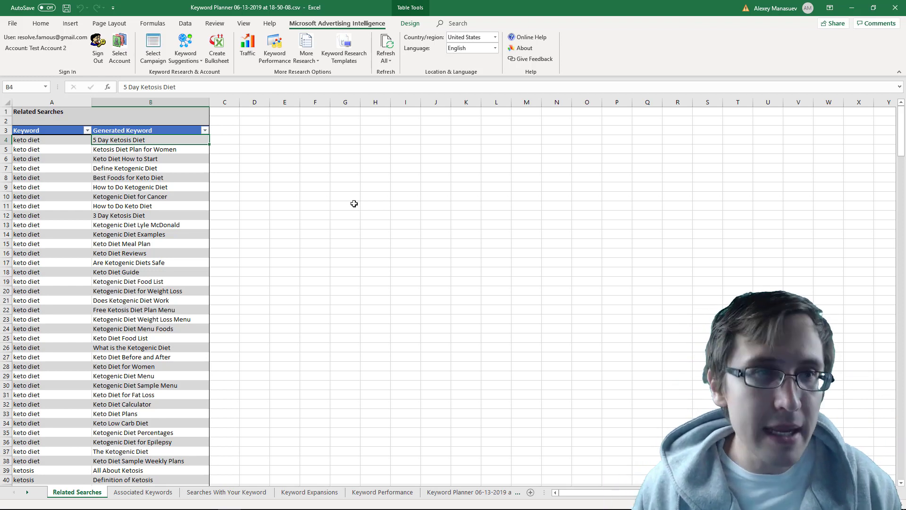
left_click(156, 150)
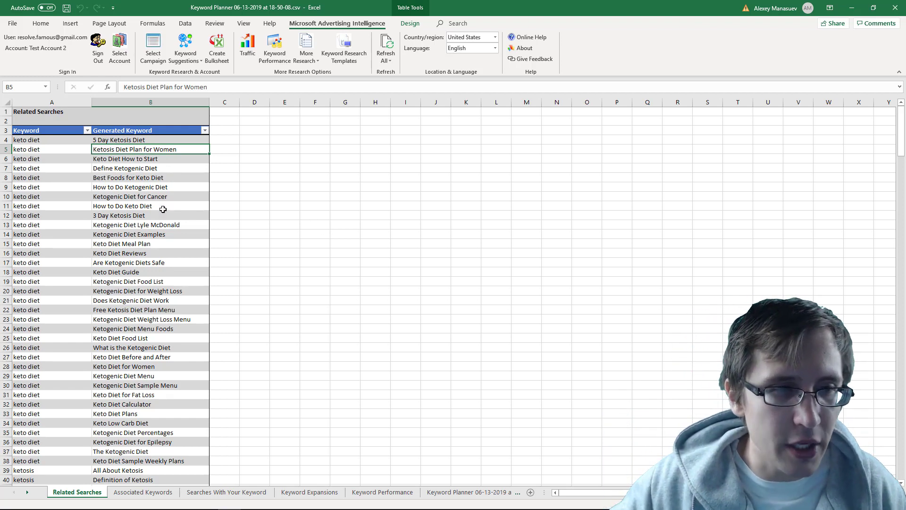
left_click(107, 216)
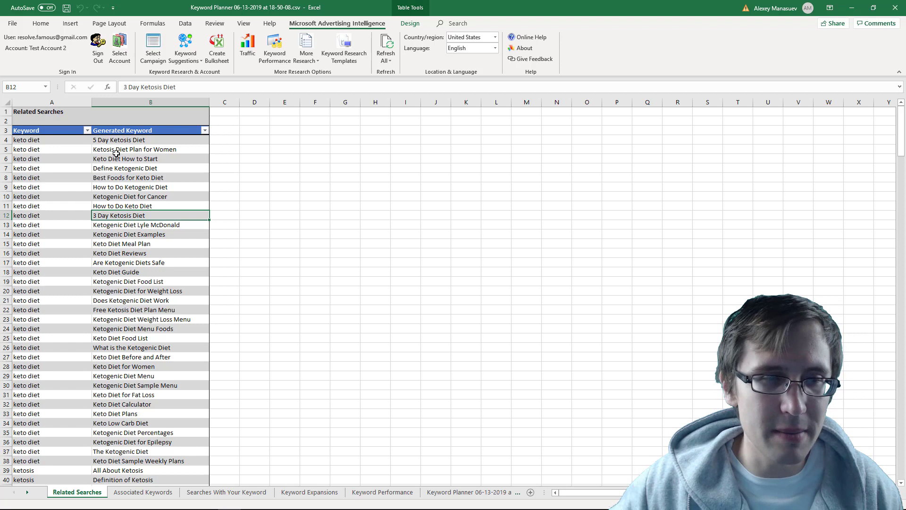
left_click(110, 226)
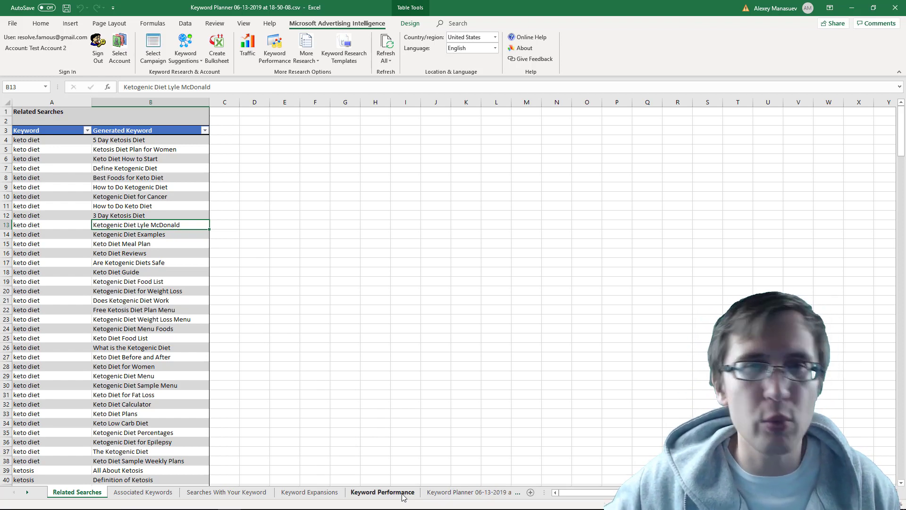
From Keyword Planner, generate an Age Group & Gender report for the keto keywords in a new worksheet
left_click(458, 492)
left_click(307, 53)
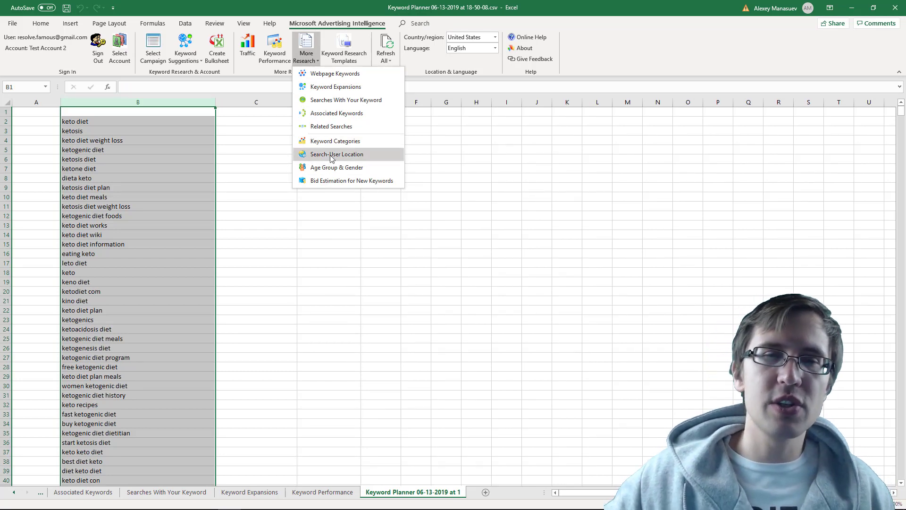
left_click(198, 113)
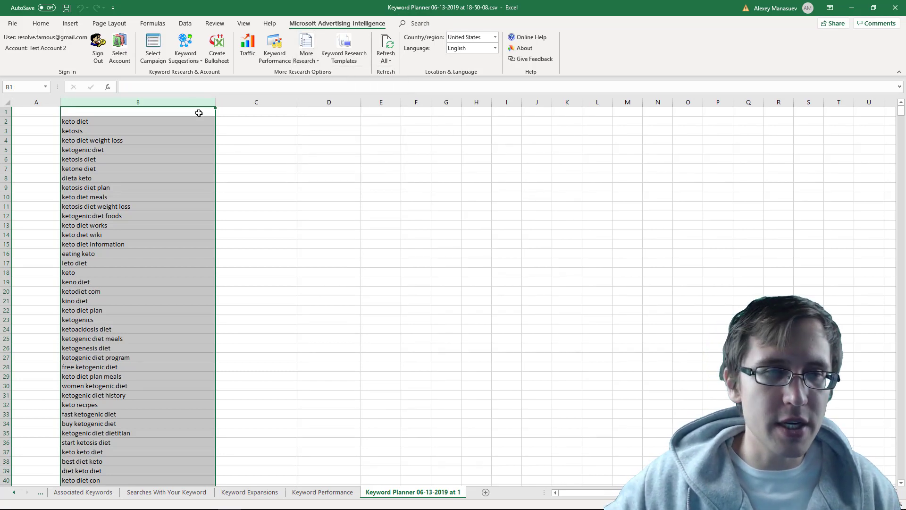
left_click(306, 49)
left_click(336, 168)
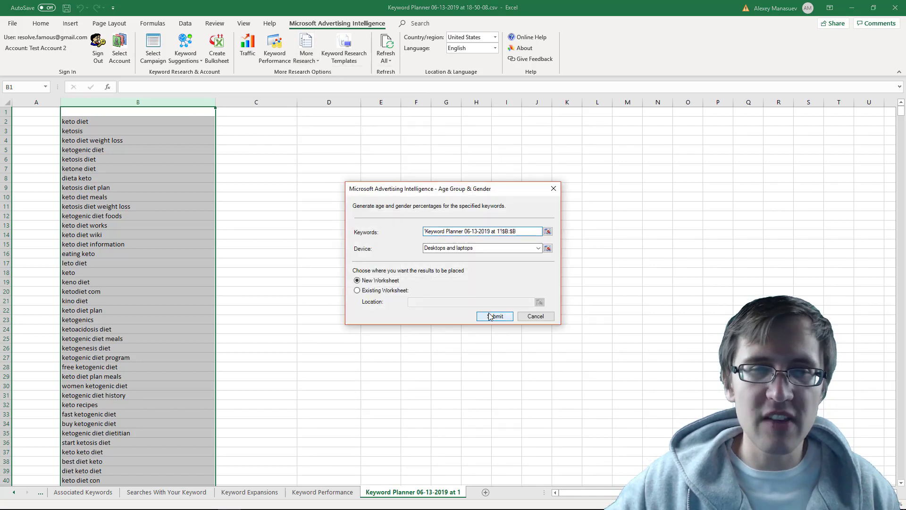
left_click(493, 316)
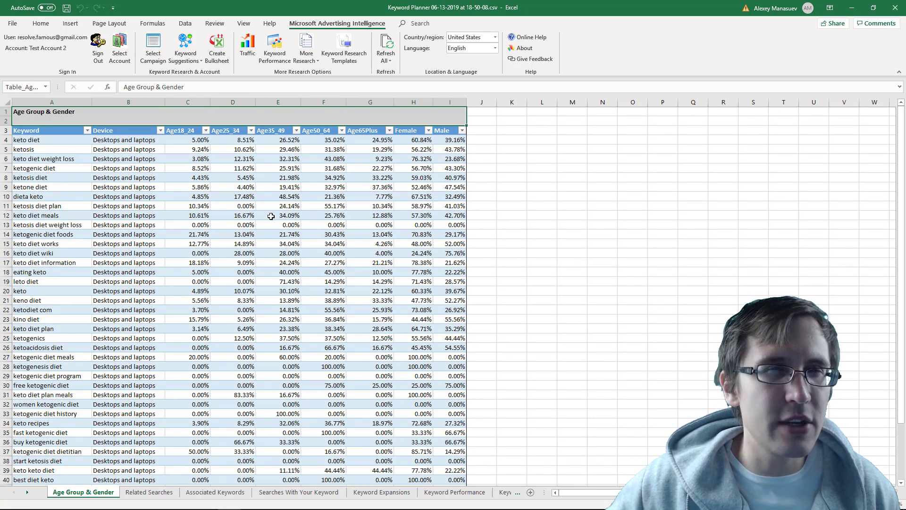
left_click(54, 142)
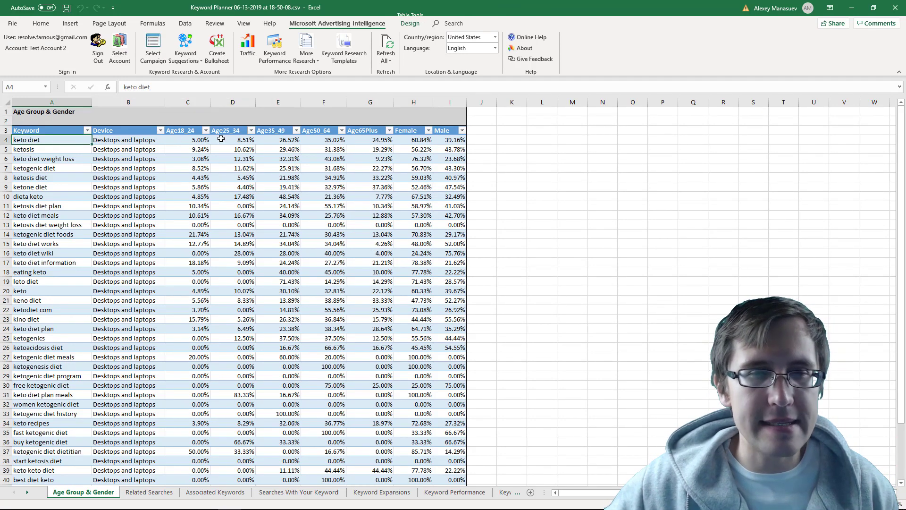
left_click(416, 139)
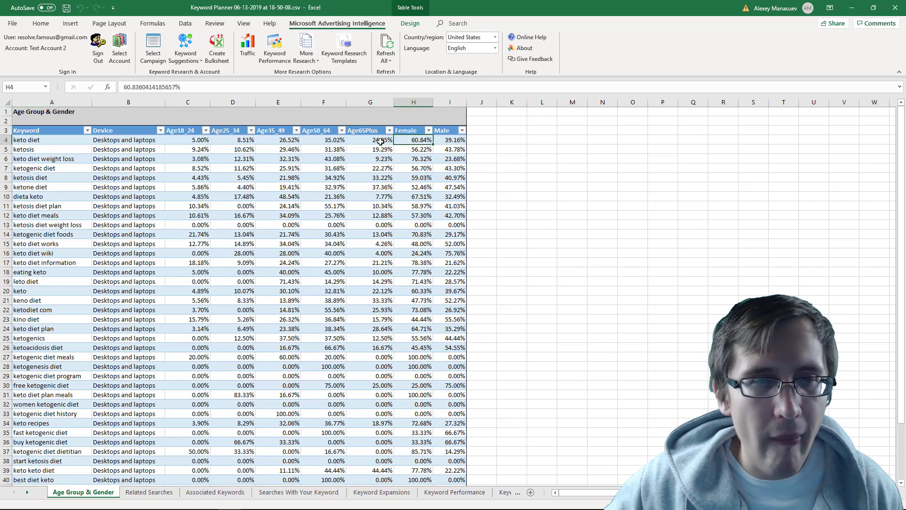
left_click(308, 141)
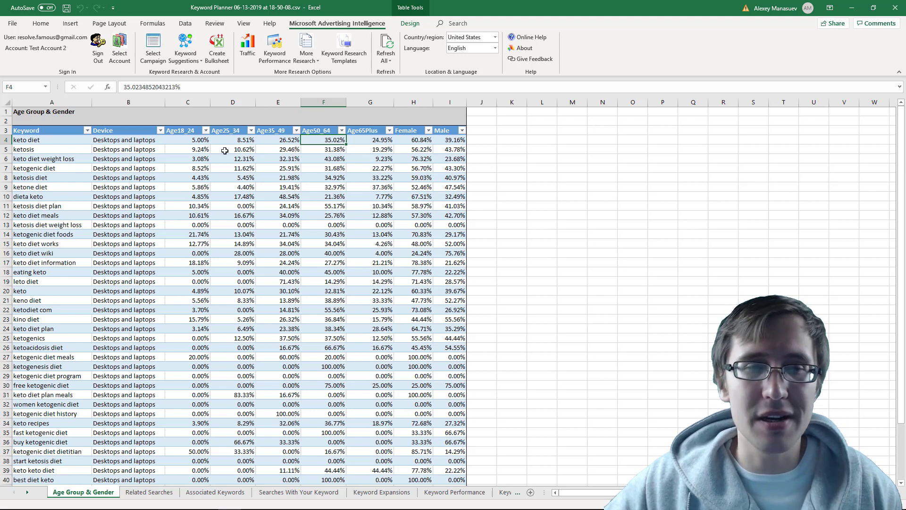
left_click_drag(186, 140, 227, 143)
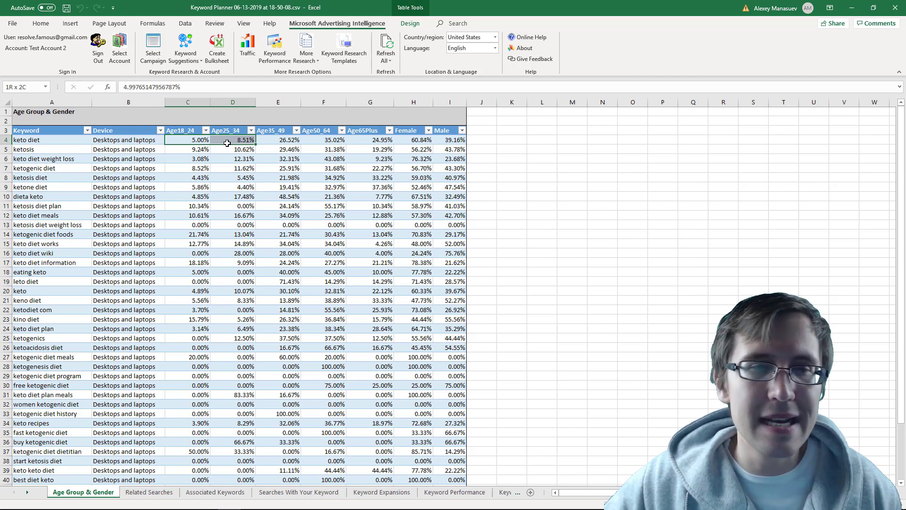
left_click_drag(228, 139, 228, 139)
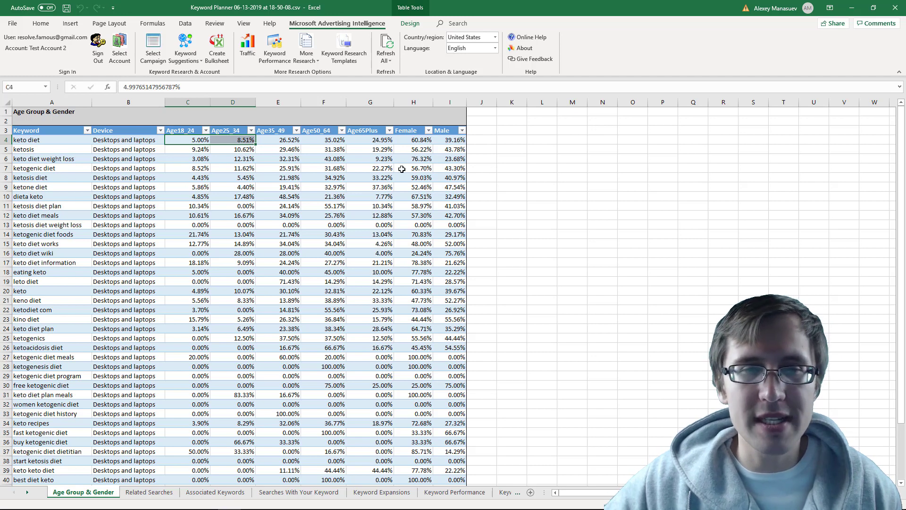
Run a Search-User Location report by United States state into a new worksheet, then select keto diet's rows
left_click(503, 492)
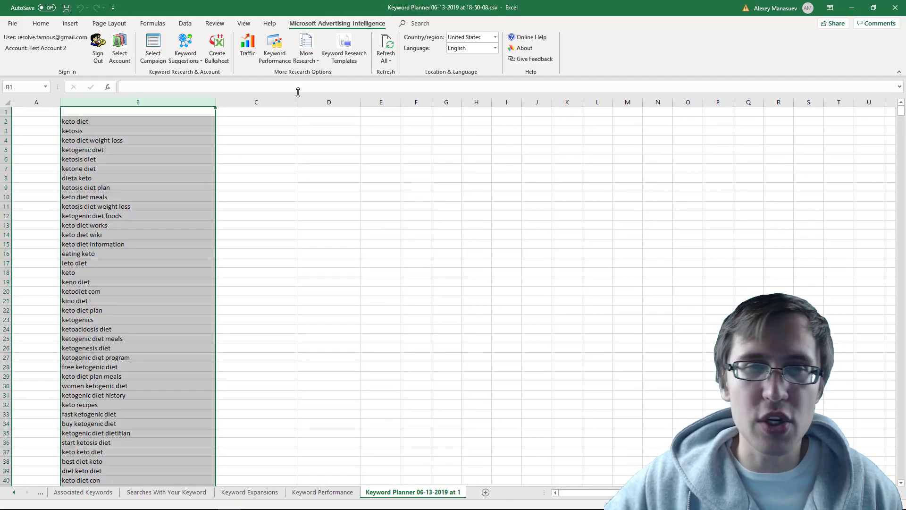
left_click(307, 61)
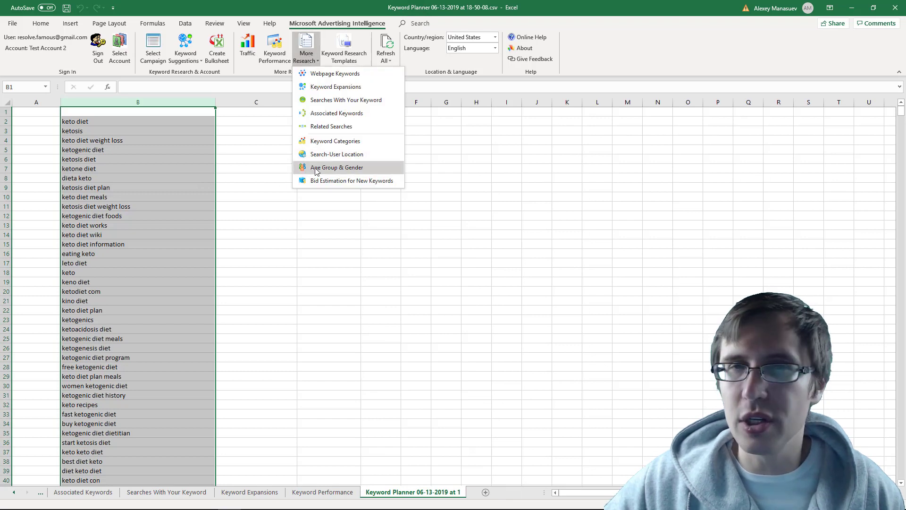
left_click(220, 234)
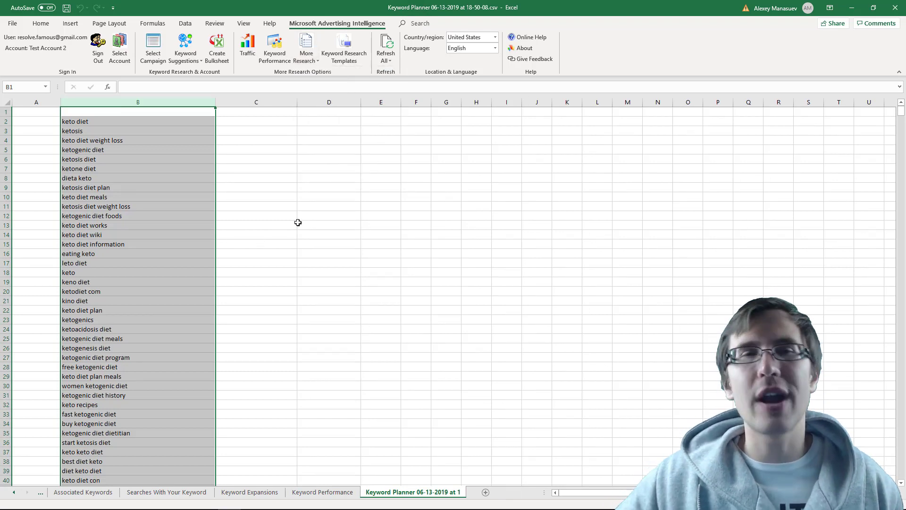
left_click(307, 57)
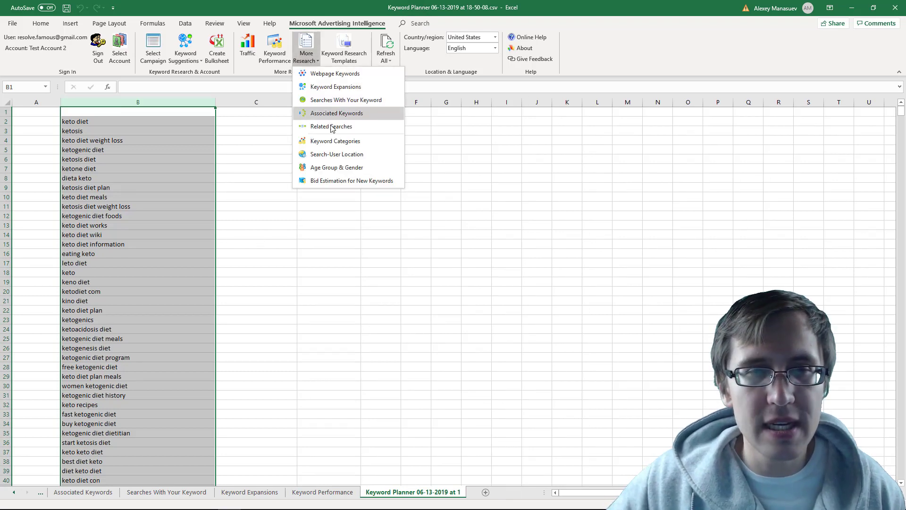
left_click(335, 154)
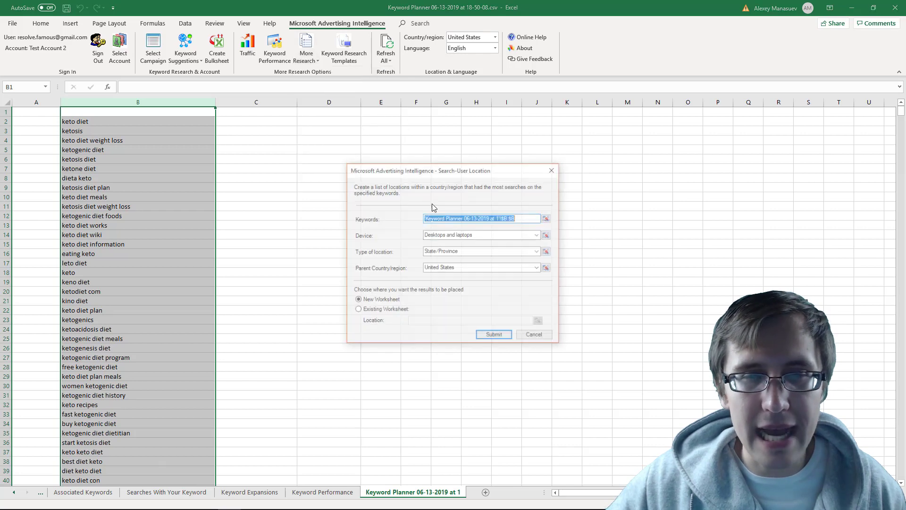
left_click(494, 339)
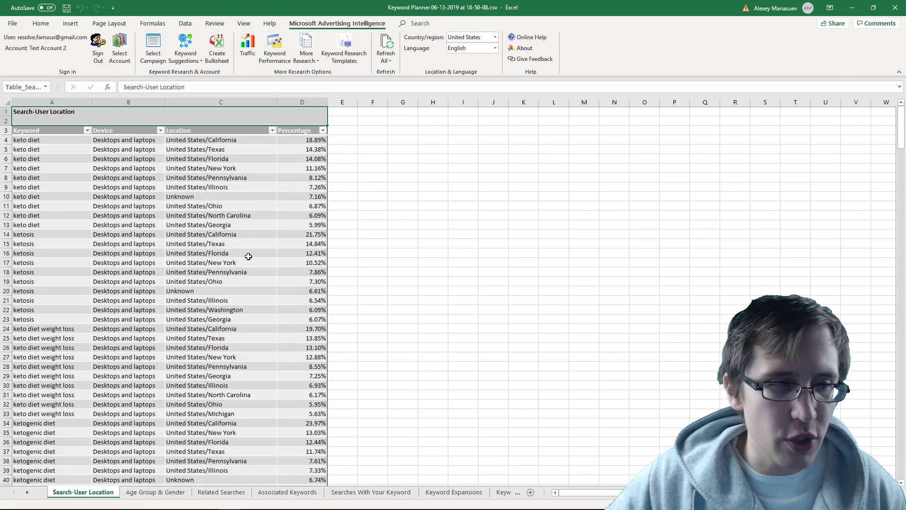
left_click_drag(45, 141, 51, 226)
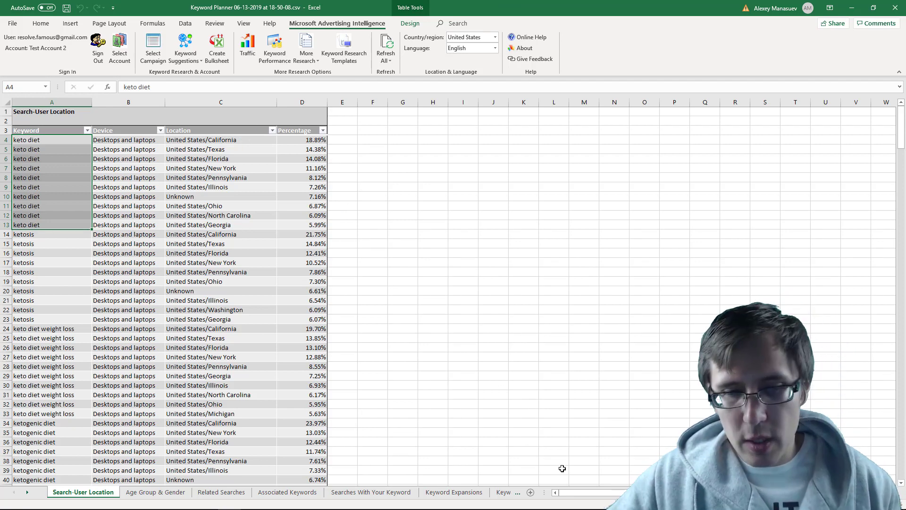
Switch to the Keyword Performance sheet, where keto diet shows 607,585 impressions and 33,797 clicks
left_click(504, 492)
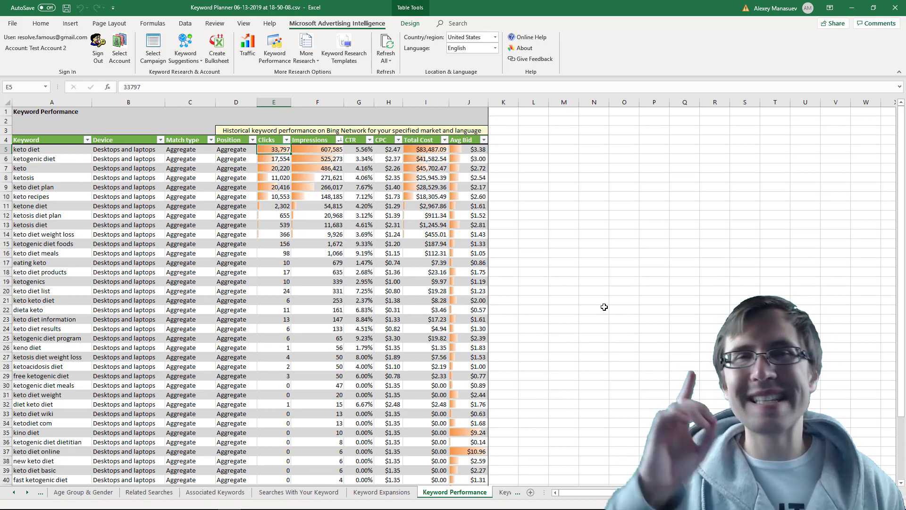